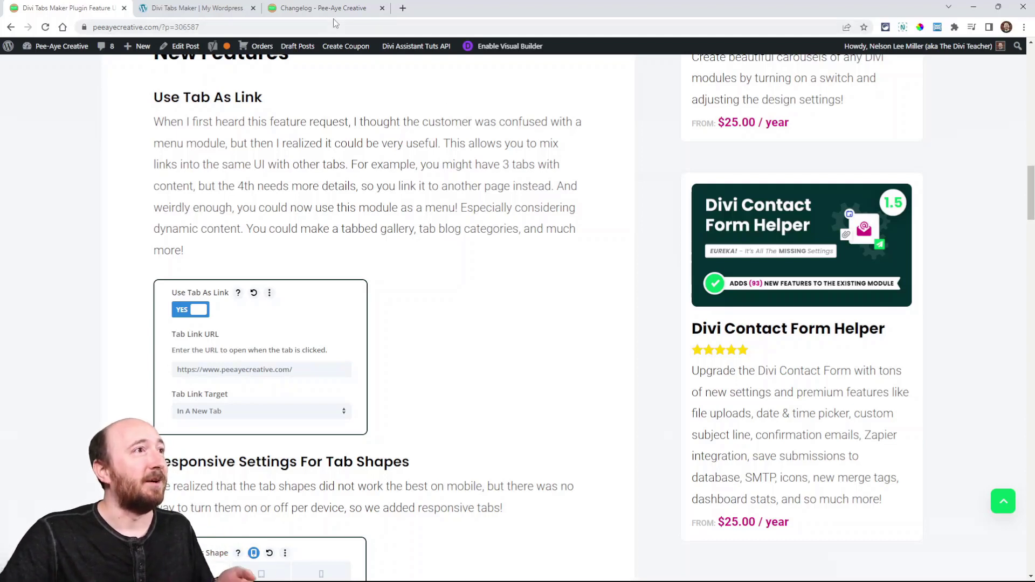
Open the first tab's settings in the Divi Tabs Maker module and toggle Use Tab As Link off and back on
left_click(195, 8)
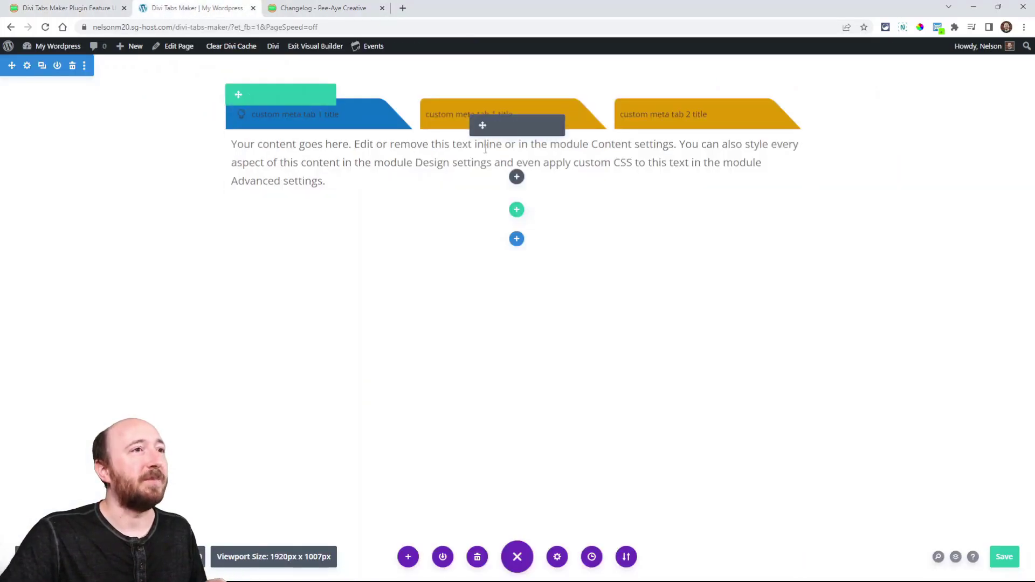
left_click(497, 125)
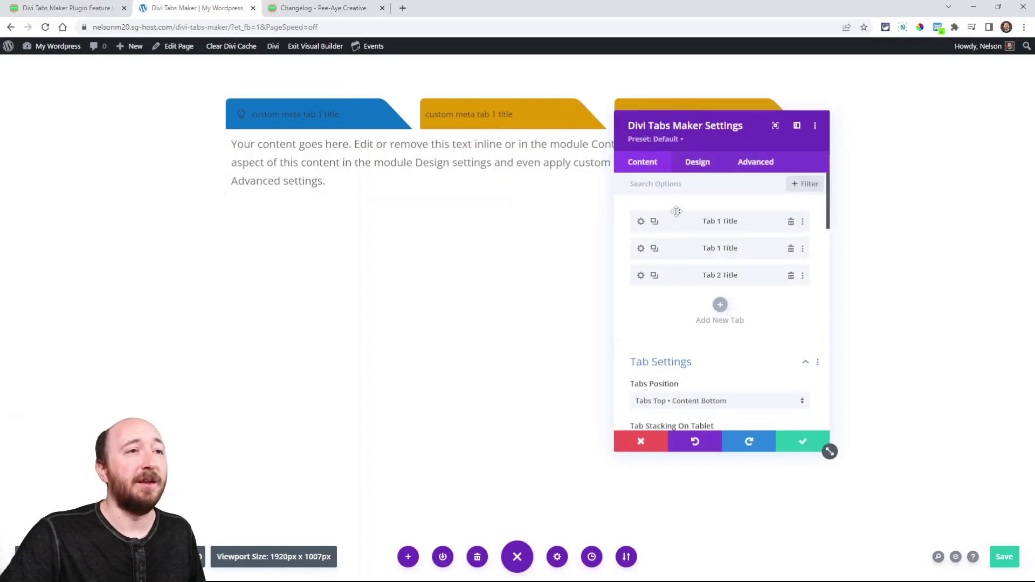
left_click(641, 222)
scroll(701, 302, "down", 3)
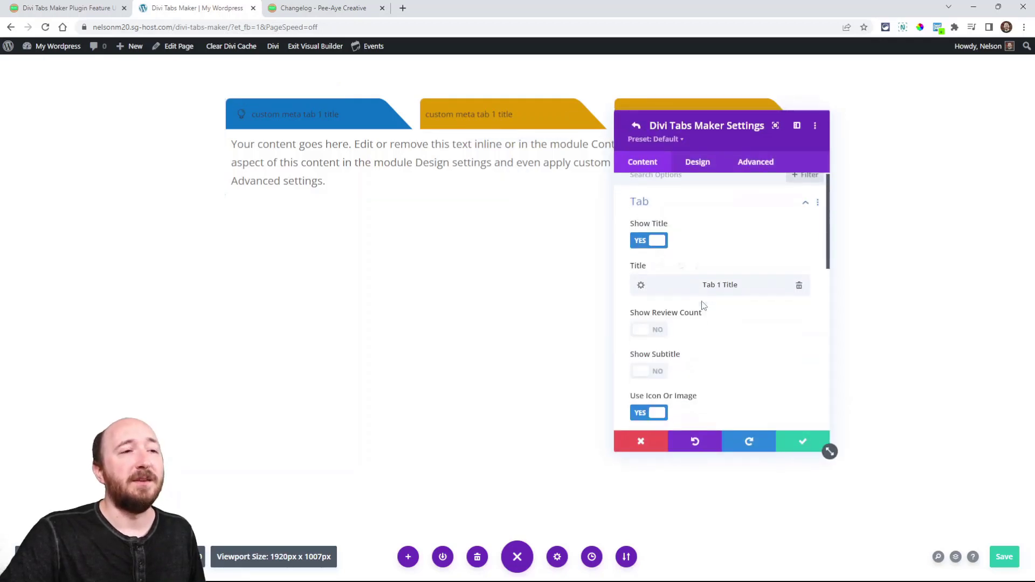
scroll(676, 261, "up", 2)
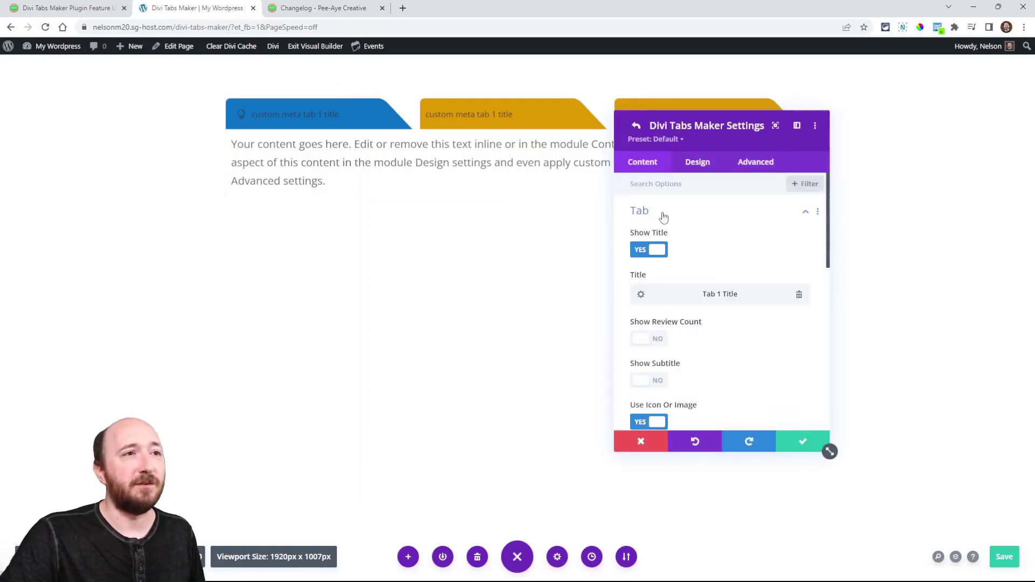
left_click(664, 214)
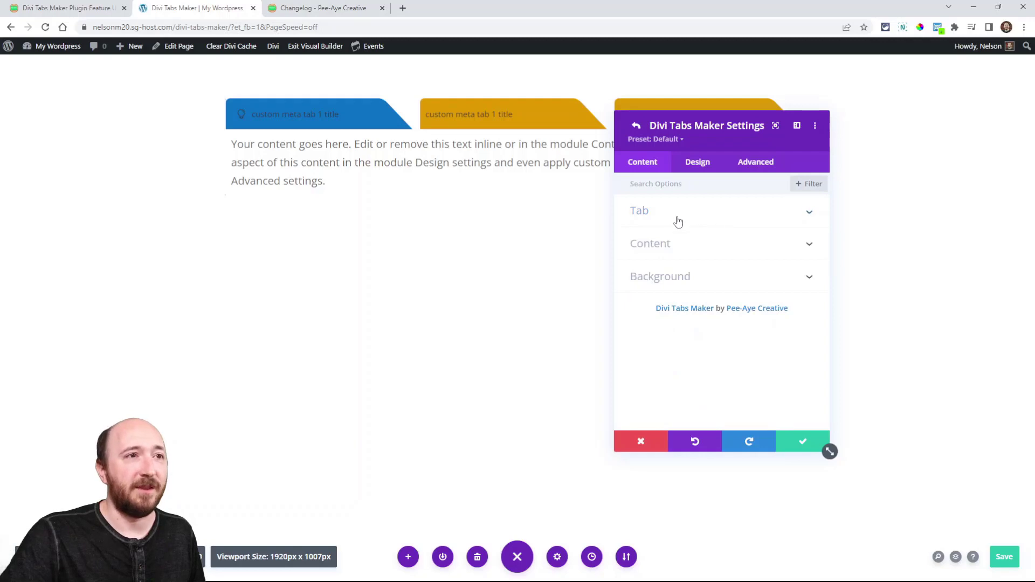
left_click(647, 210)
scroll(695, 301, "down", 8)
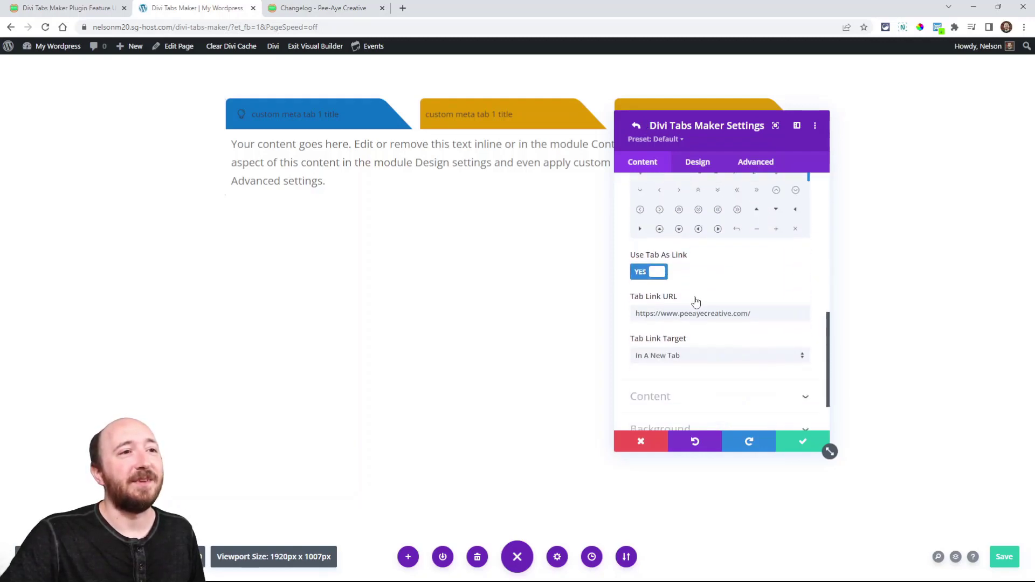
left_click(648, 280)
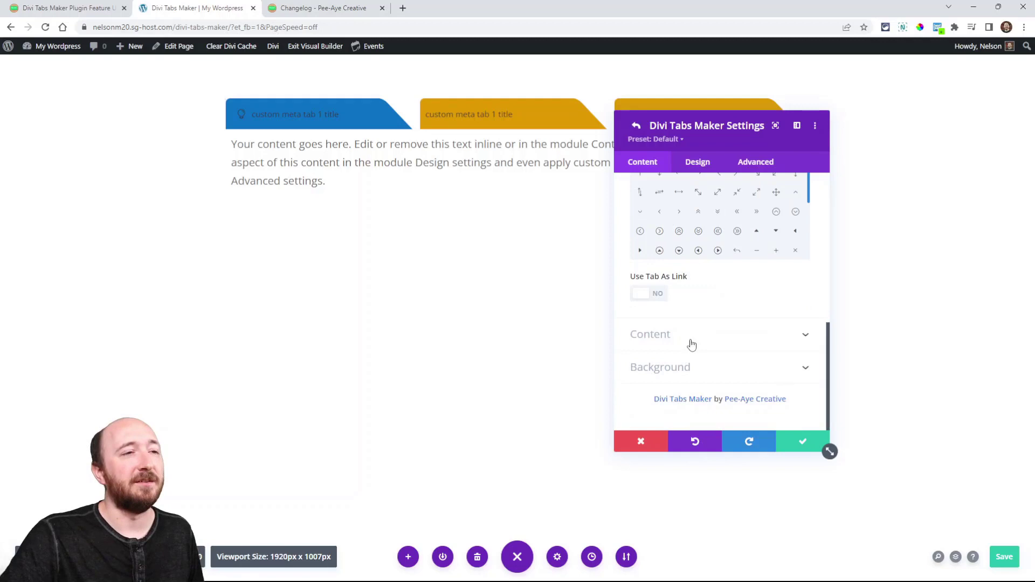
left_click(650, 297)
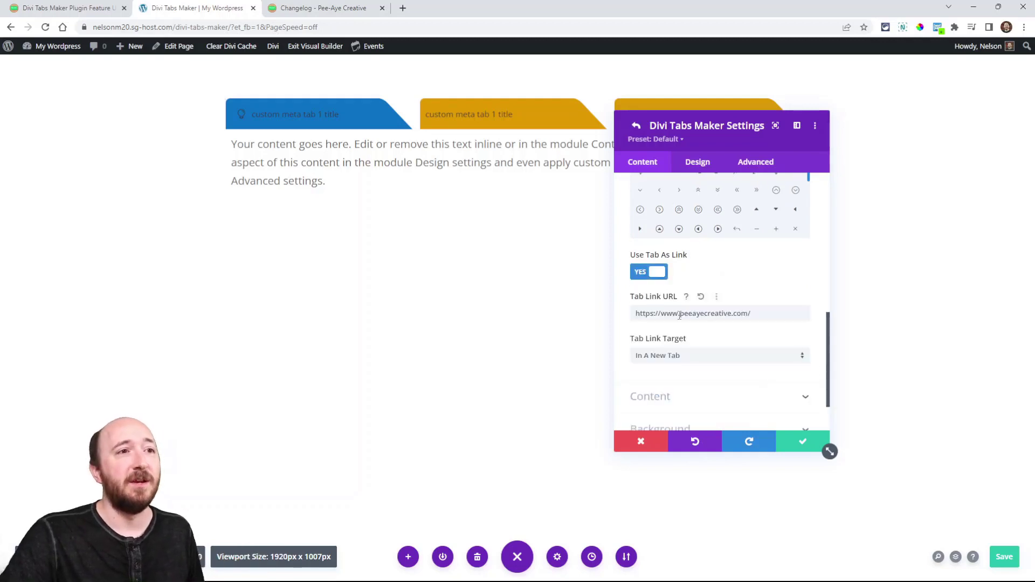
Review the first tab's link URL and link target choices, and save the tab's settings
left_click_drag(637, 314, 752, 316)
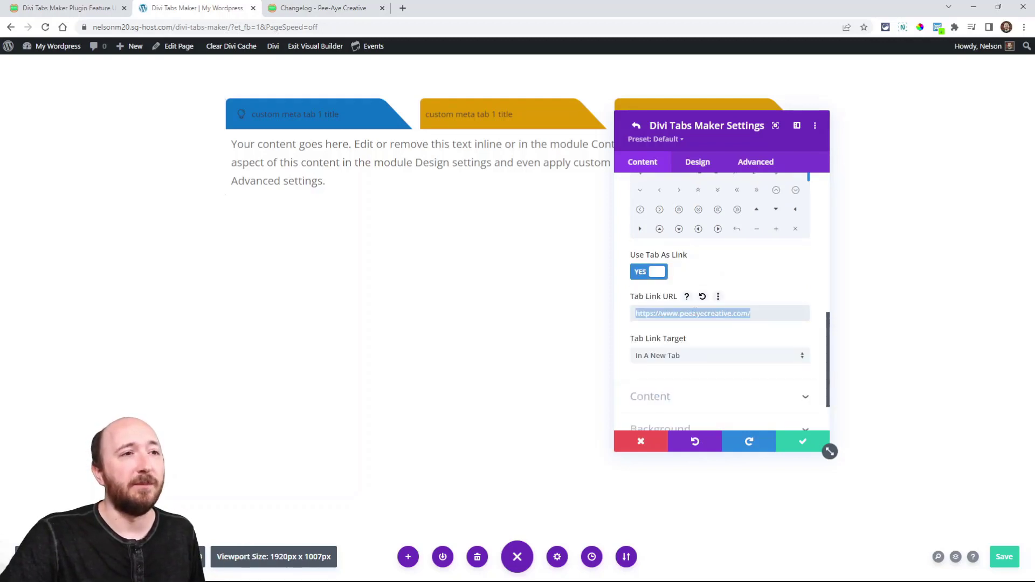
left_click(693, 315)
left_click_drag(662, 315, 622, 320)
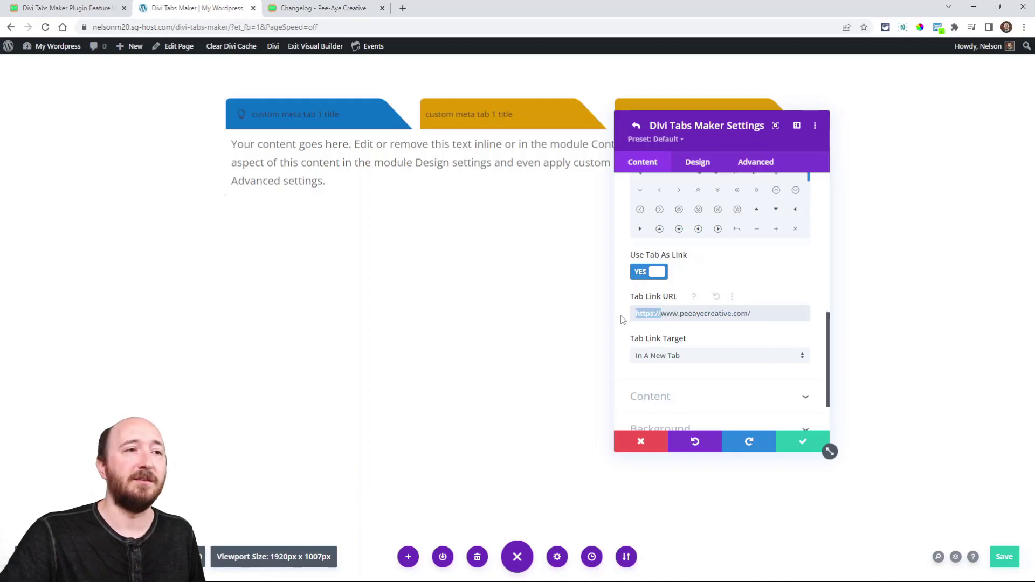
left_click(670, 357)
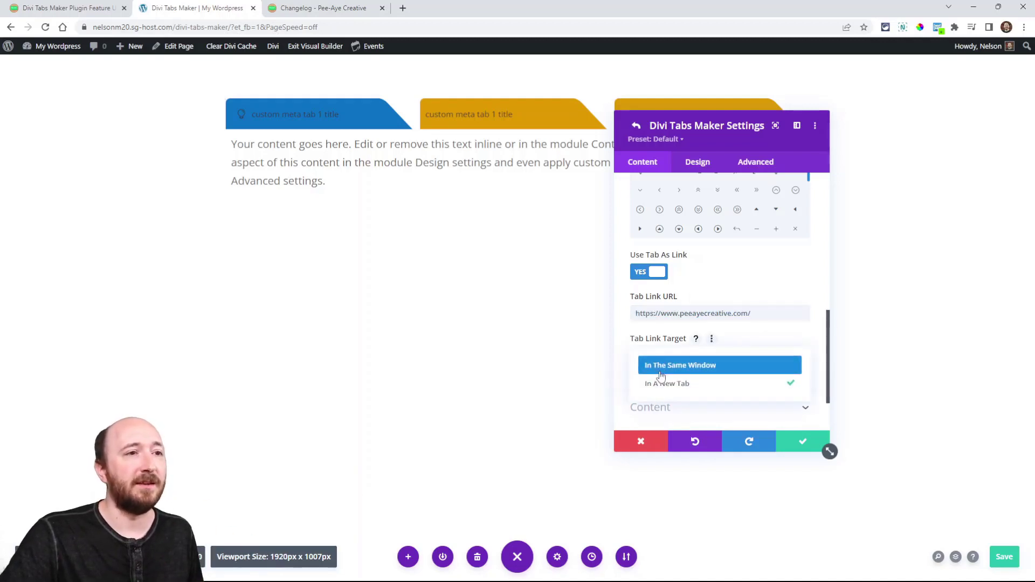
left_click(737, 353)
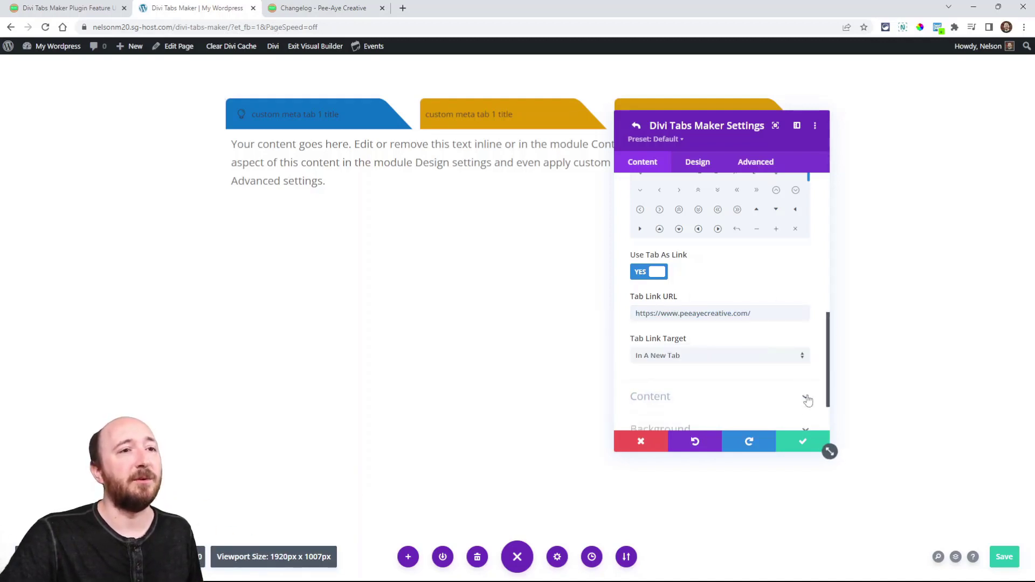
left_click(801, 445)
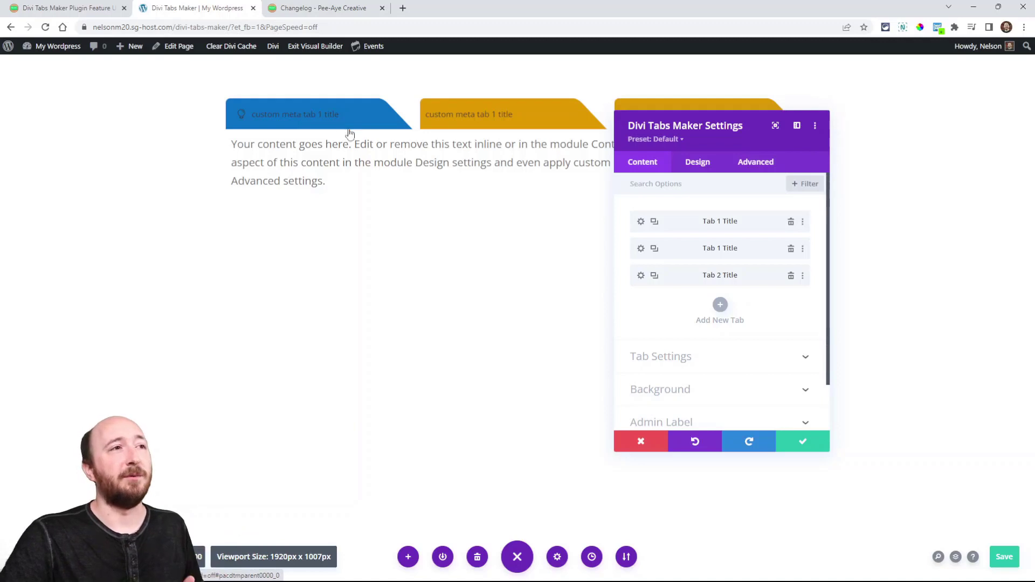
Try the tabs in the page preview and check the article's section on responsive settings for tab shapes
left_click(501, 118)
left_click(312, 123)
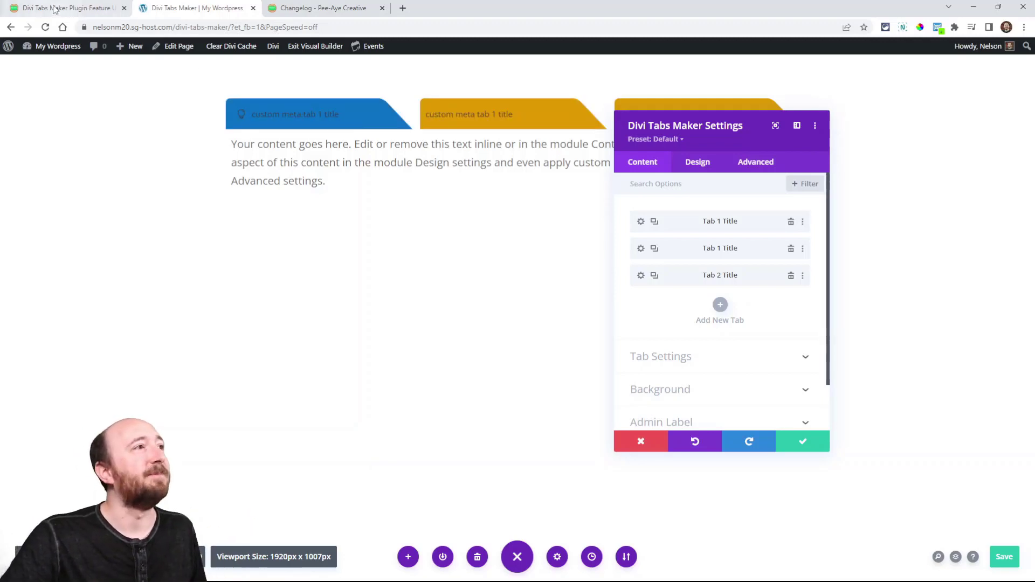
left_click(59, 8)
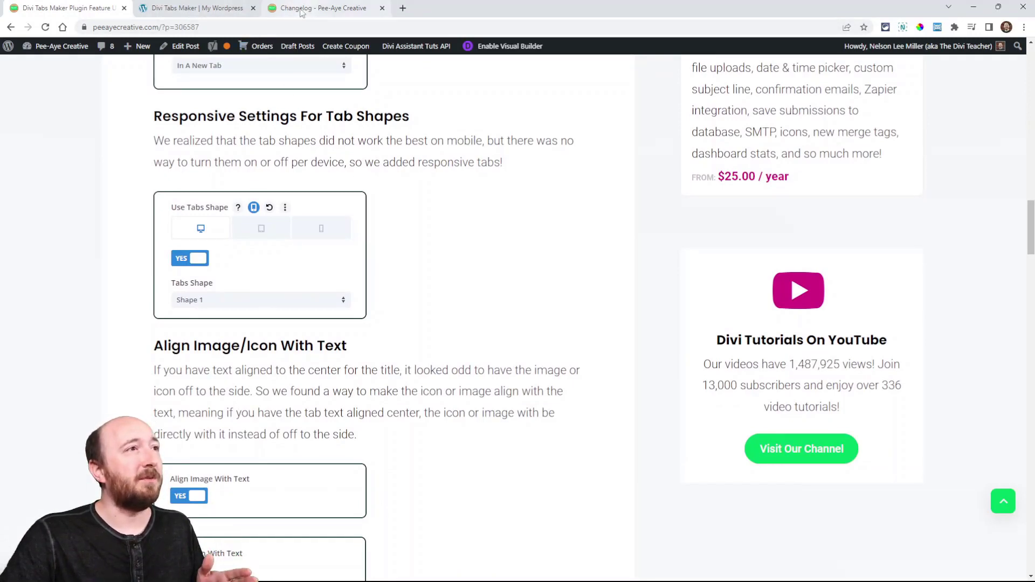
left_click(216, 13)
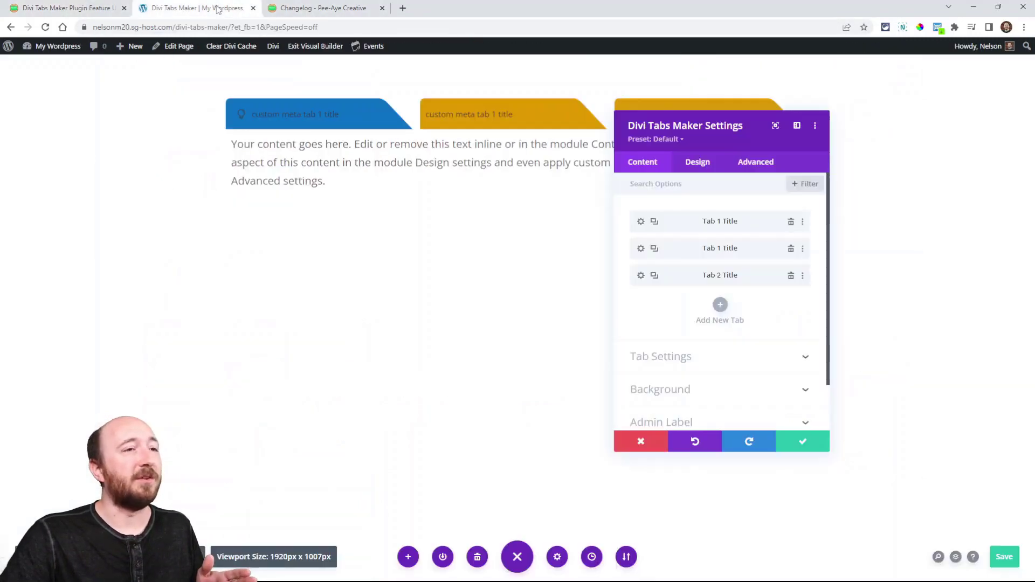
Try Shape 2 and Shape 3 as the tabs shape in the module's Tab Settings
left_click(654, 359)
scroll(709, 291, "down", 5)
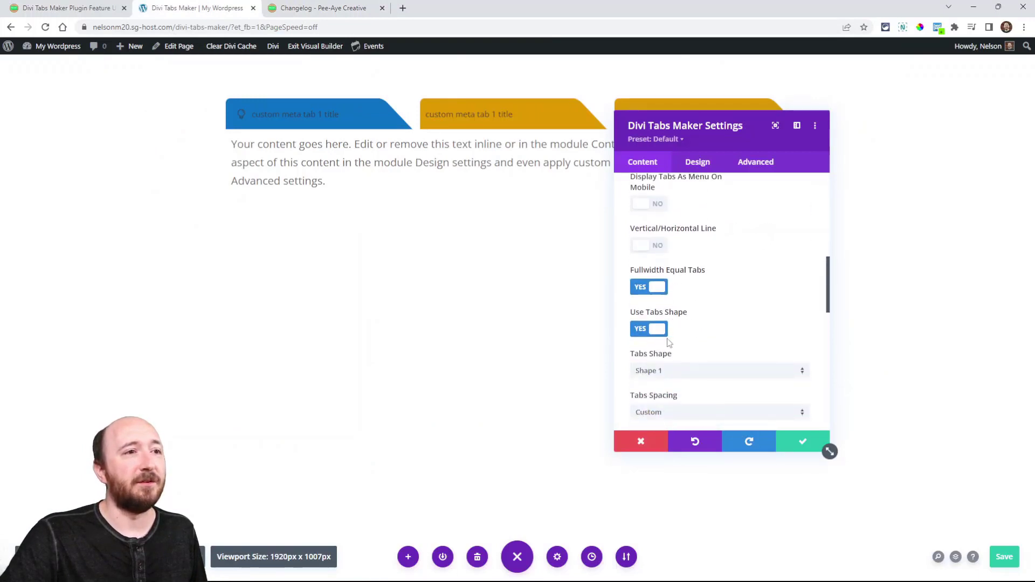
scroll(669, 326, "down", 2)
left_click(666, 319)
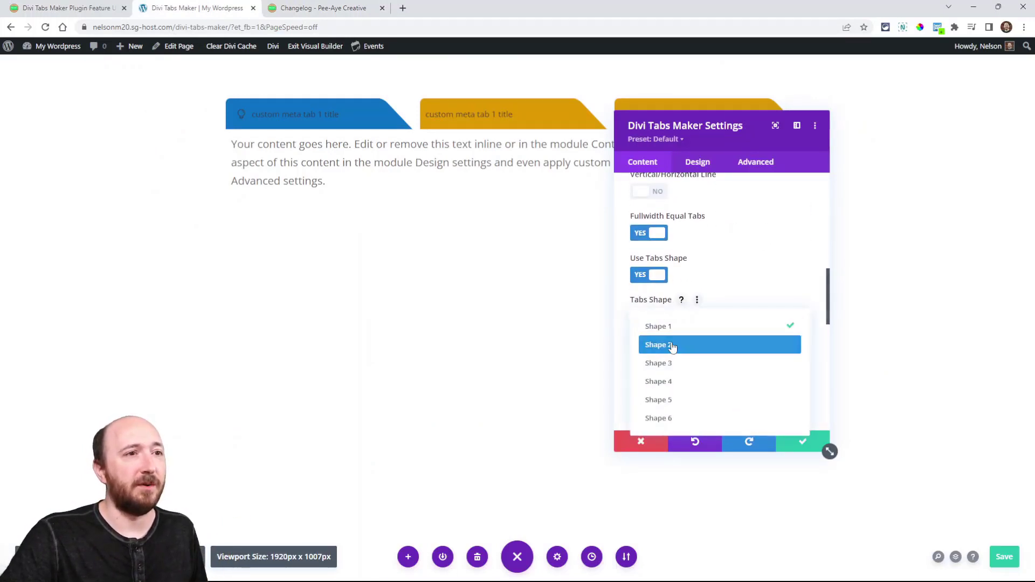
left_click(671, 345)
left_click(674, 319)
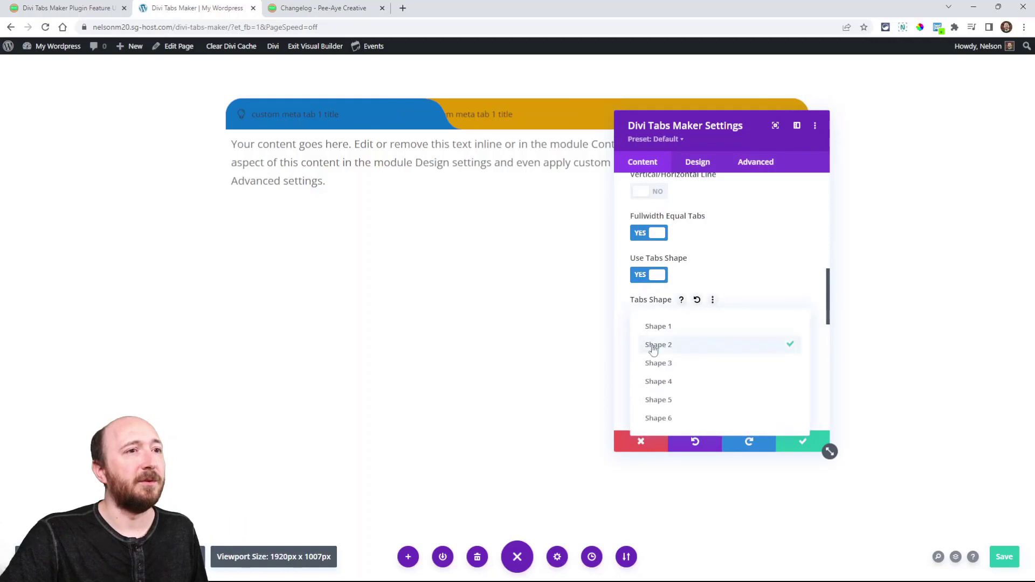
left_click(664, 360)
left_click(671, 320)
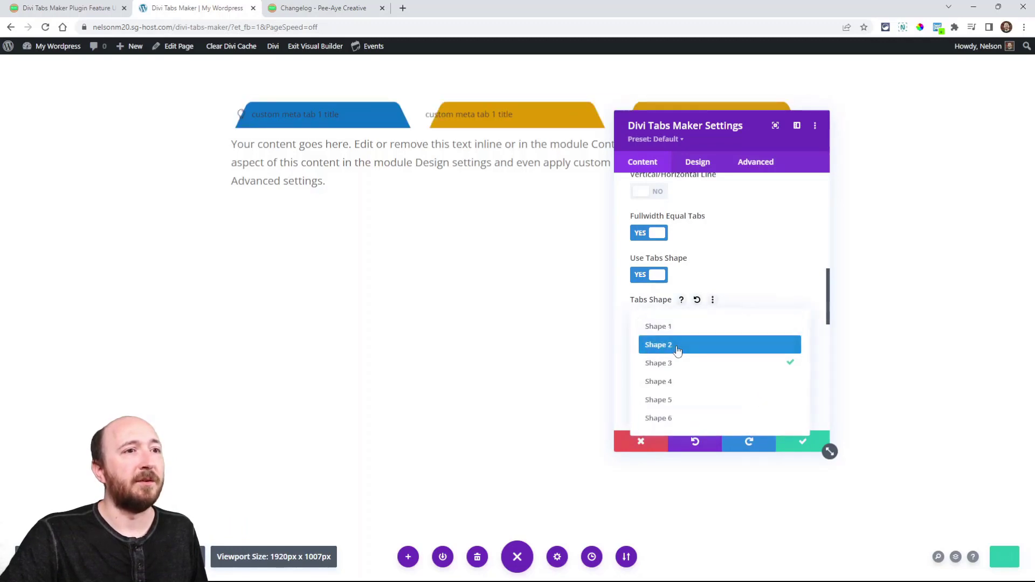
left_click(670, 345)
Move the module settings dialog clear of the tabs and set Tabs Shape to Shape 1
left_click_drag(716, 157, 747, 223)
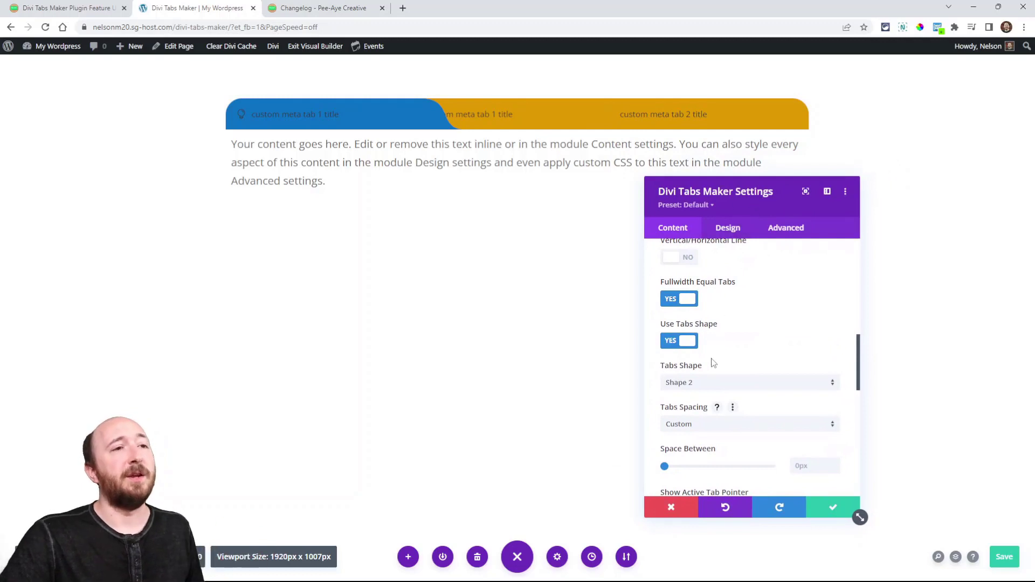
left_click(704, 383)
left_click(704, 397)
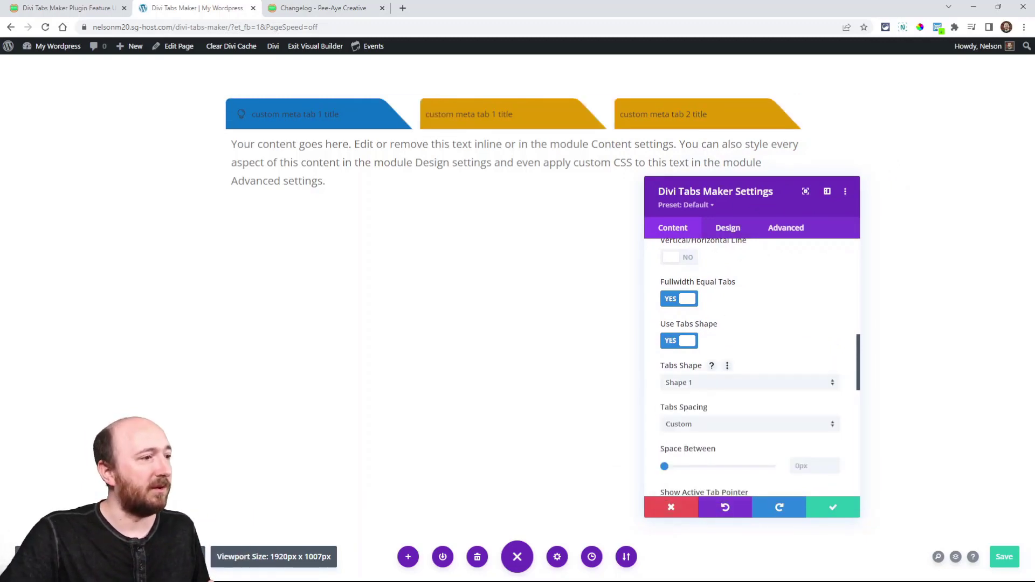
Preview the page at phone size and show the per-device values of Use Tabs Shape, selecting desktop
left_click(126, 557)
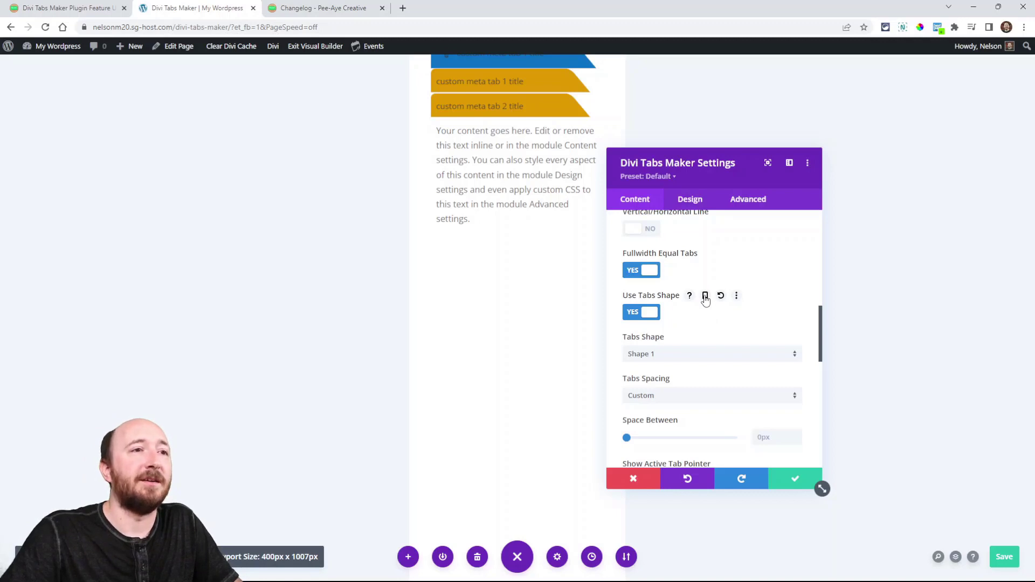
left_click(705, 297)
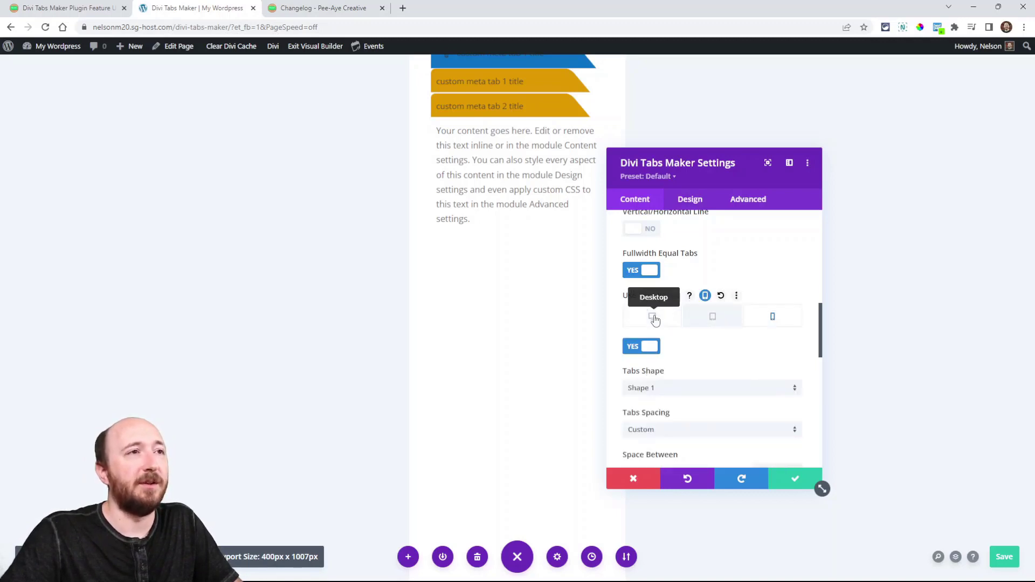
left_click(654, 319)
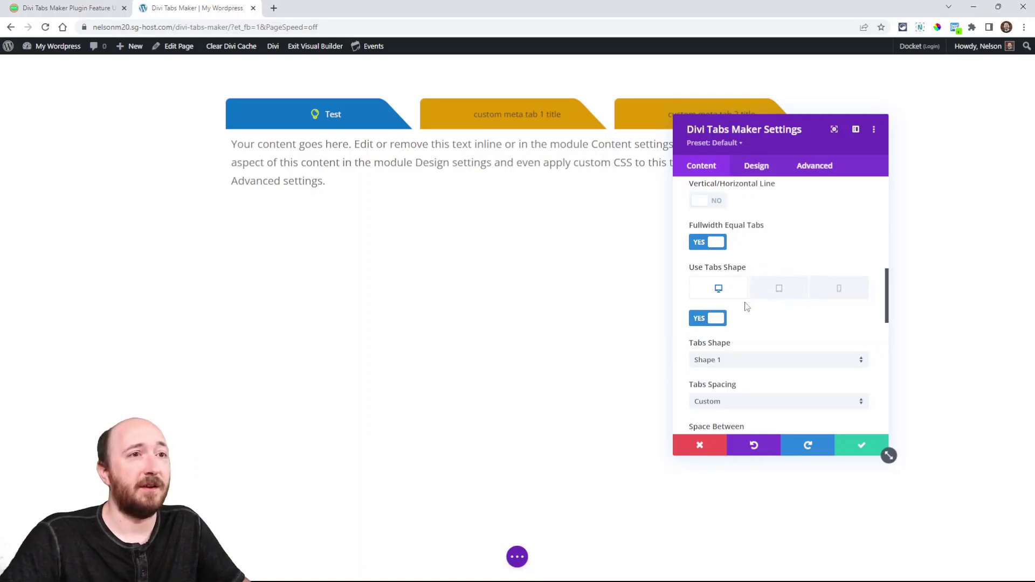
Check Use Tabs Shape for tablet and phone, and return to its desktop value
left_click(772, 295)
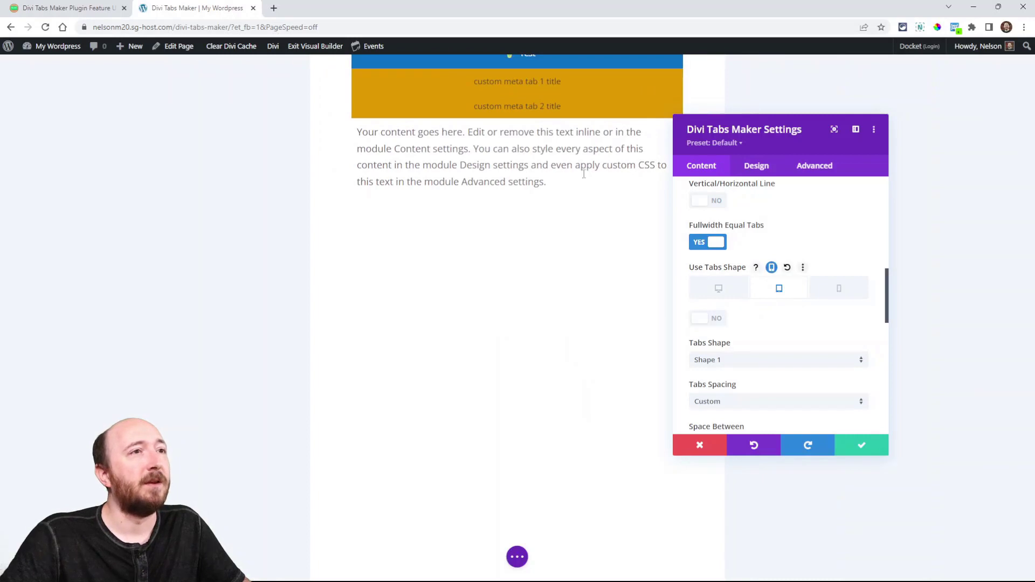
left_click(708, 323)
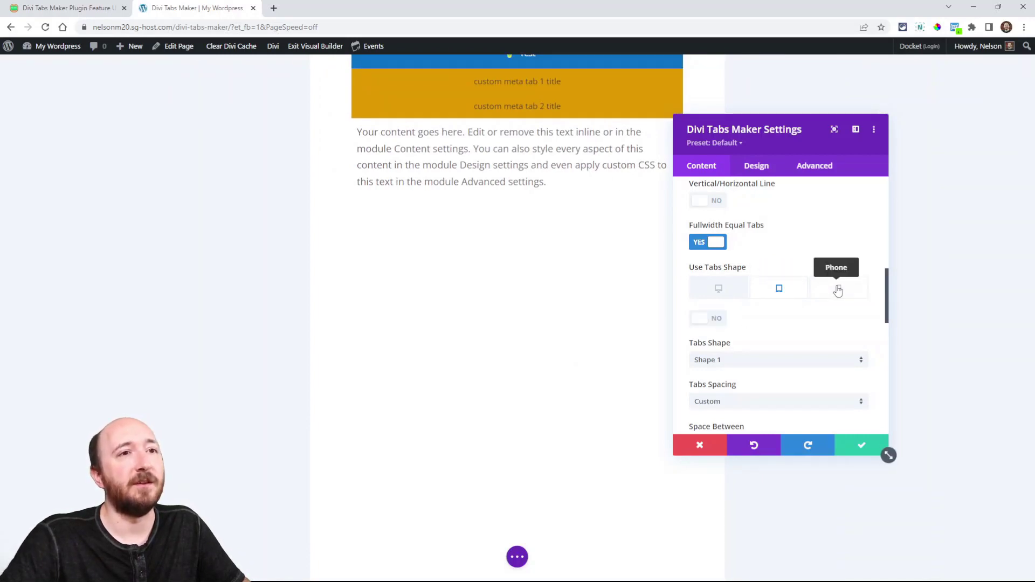
left_click(839, 288)
left_click(703, 324)
left_click(719, 288)
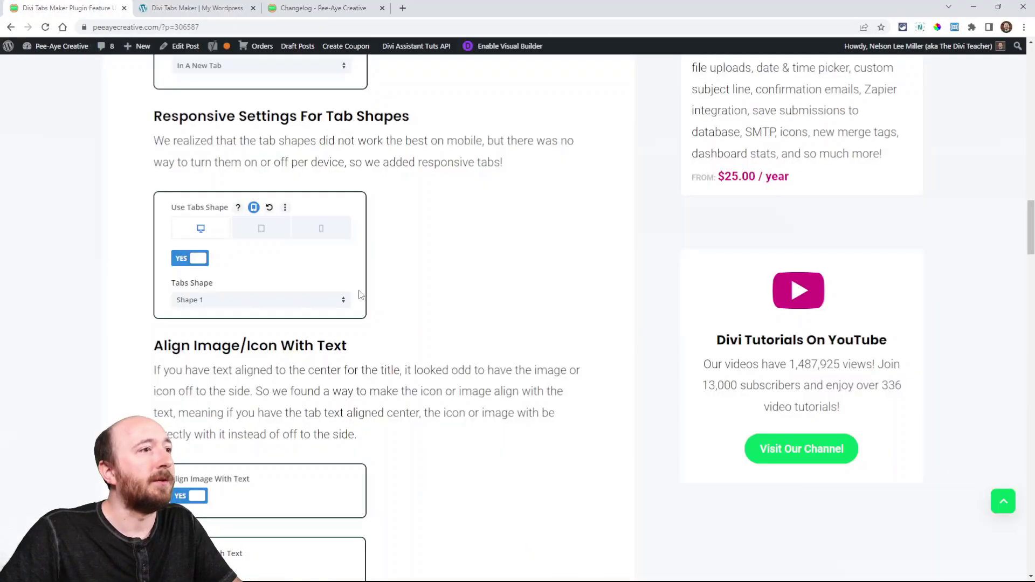
Replace the first tab's dynamic title with the plain text "Test"
scroll(369, 320, "down", 4)
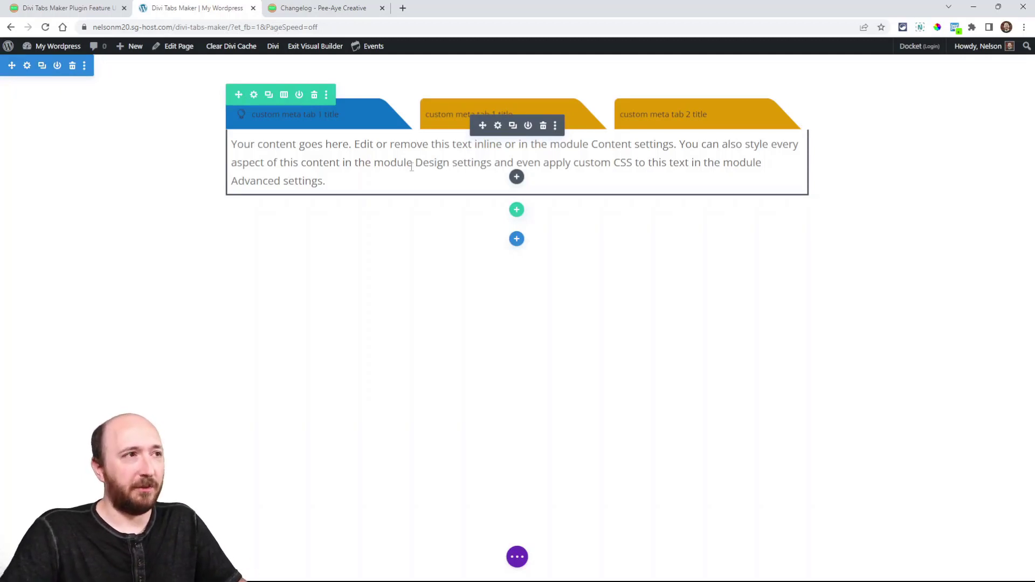
left_click(497, 127)
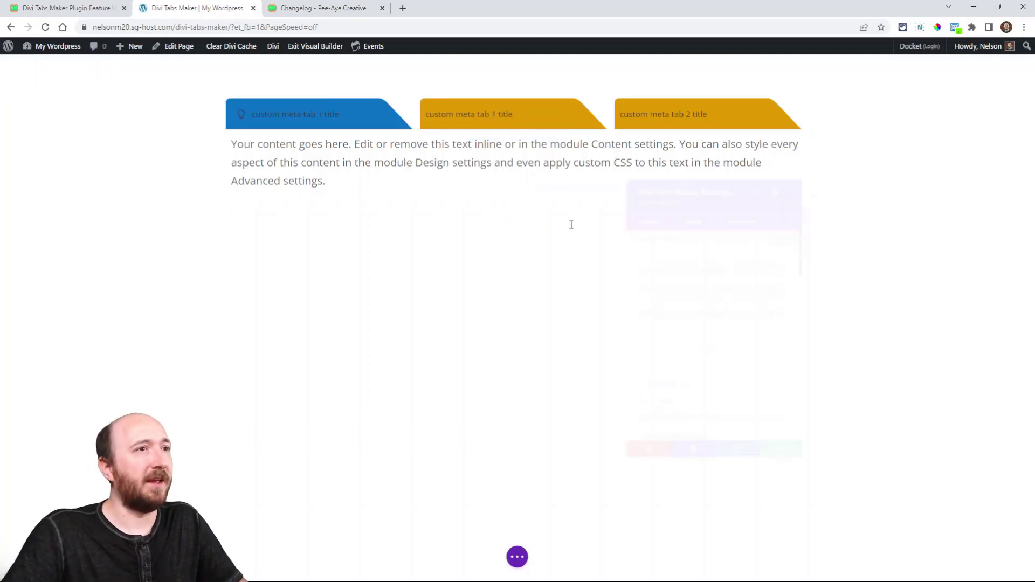
left_click(635, 264)
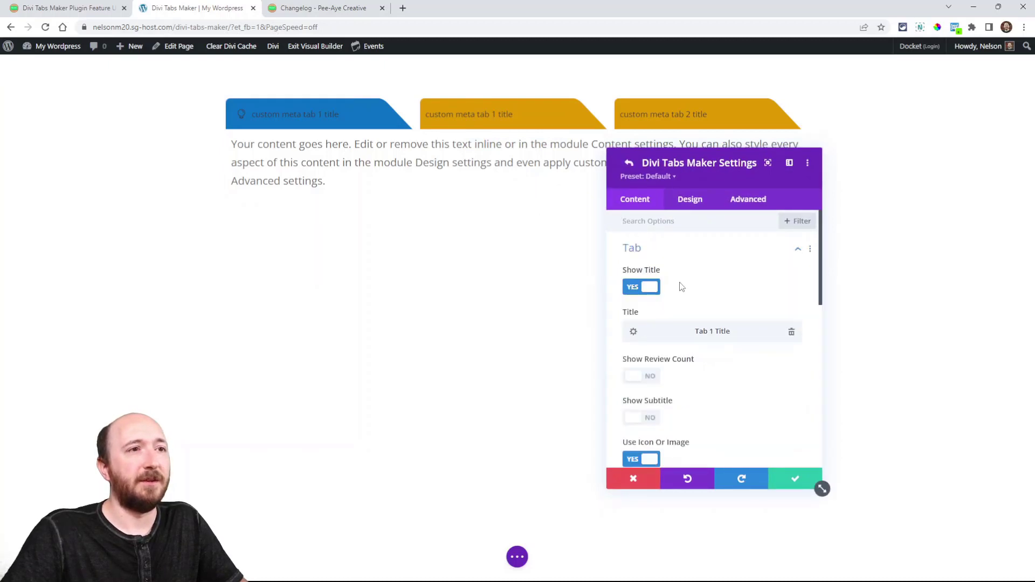
left_click(790, 335)
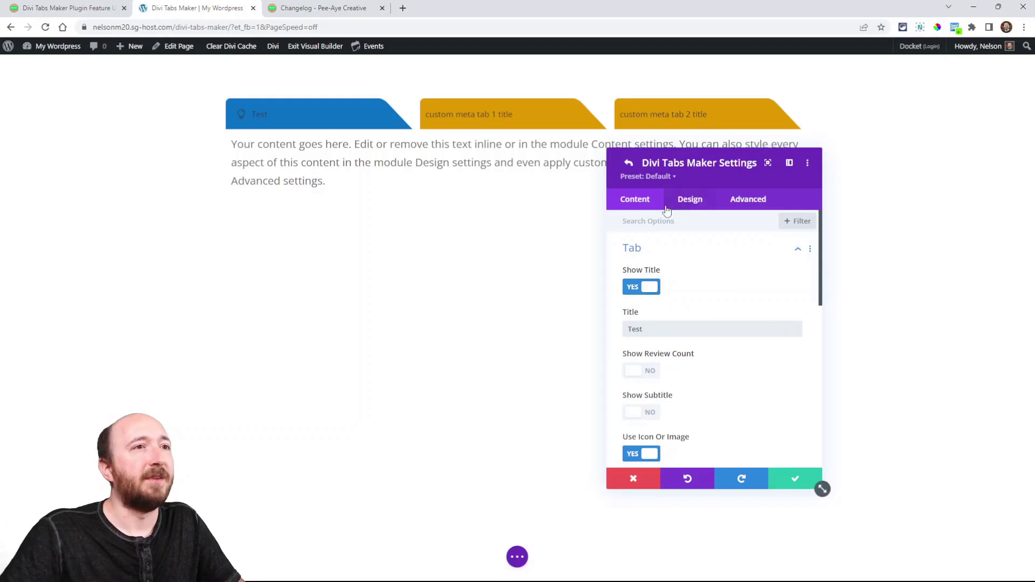
Return to the module's overall design settings and set the Active Tab Title Text Color to white
left_click(628, 162)
left_click(690, 198)
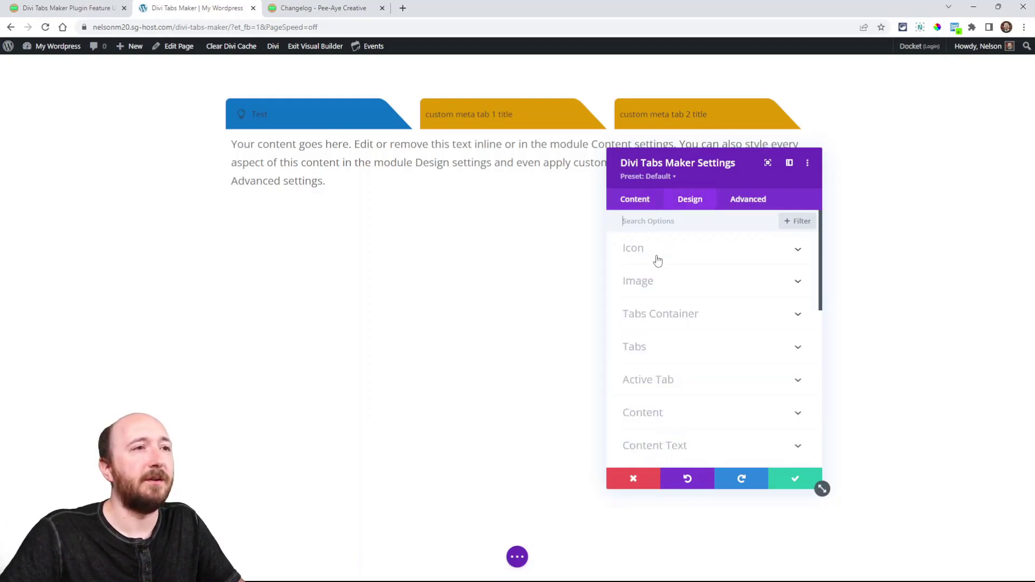
left_click(689, 379)
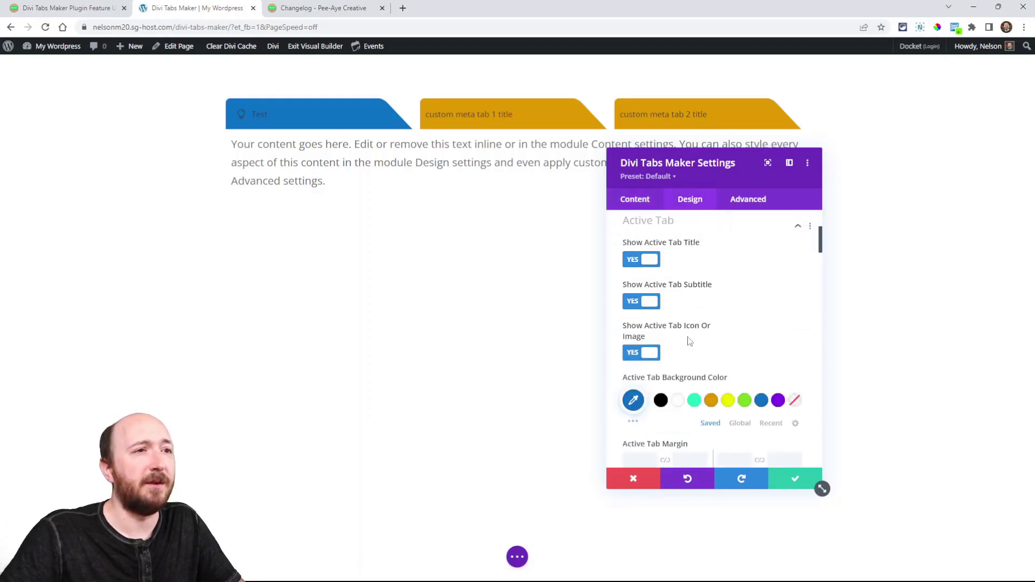
scroll(679, 356, "down", 2)
scroll(671, 372, "down", 5)
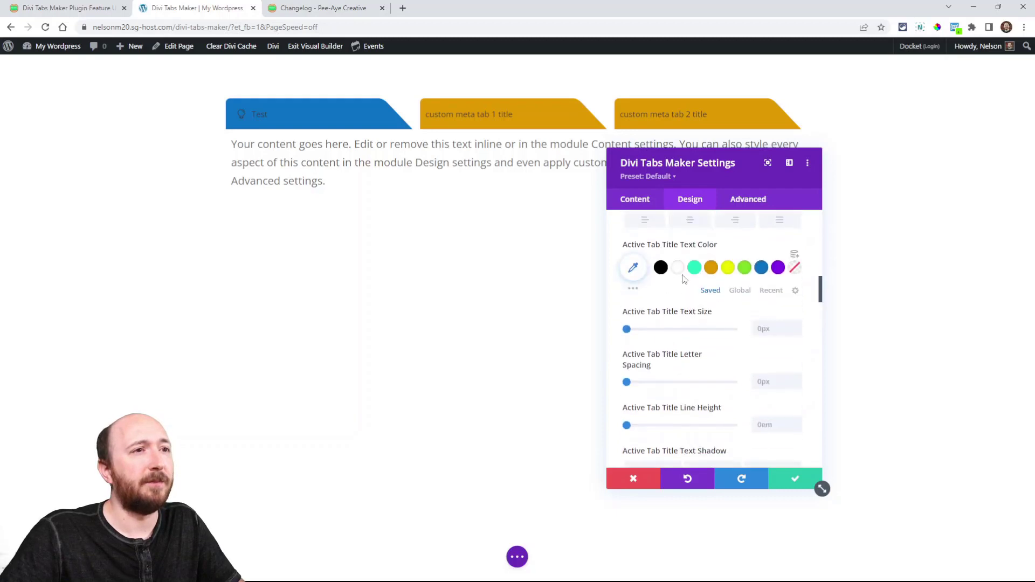
left_click(677, 268)
Try white as the Active Tab Icon Color, and settle on the saved yellow
scroll(679, 264, "up", 8)
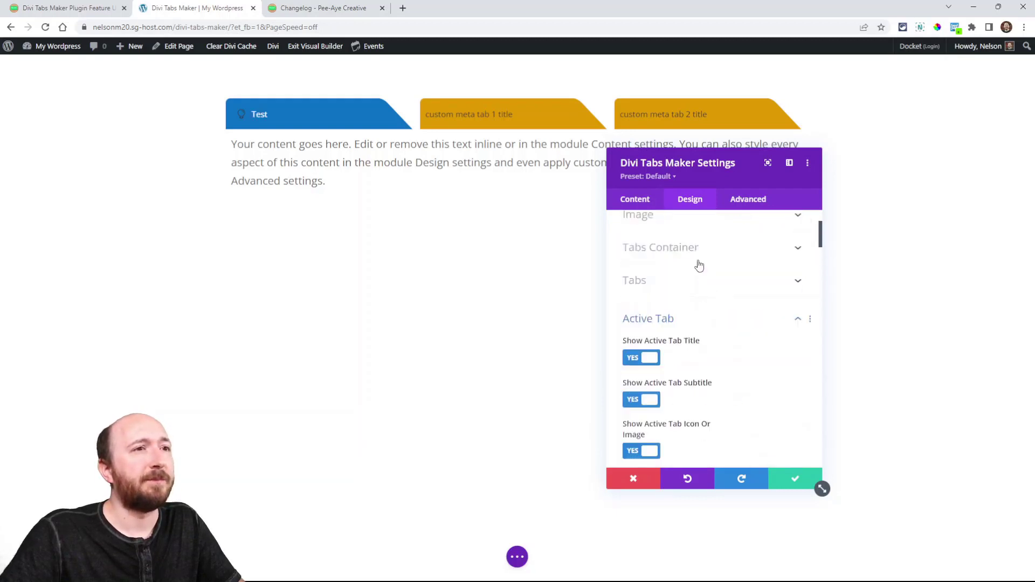
left_click(701, 249)
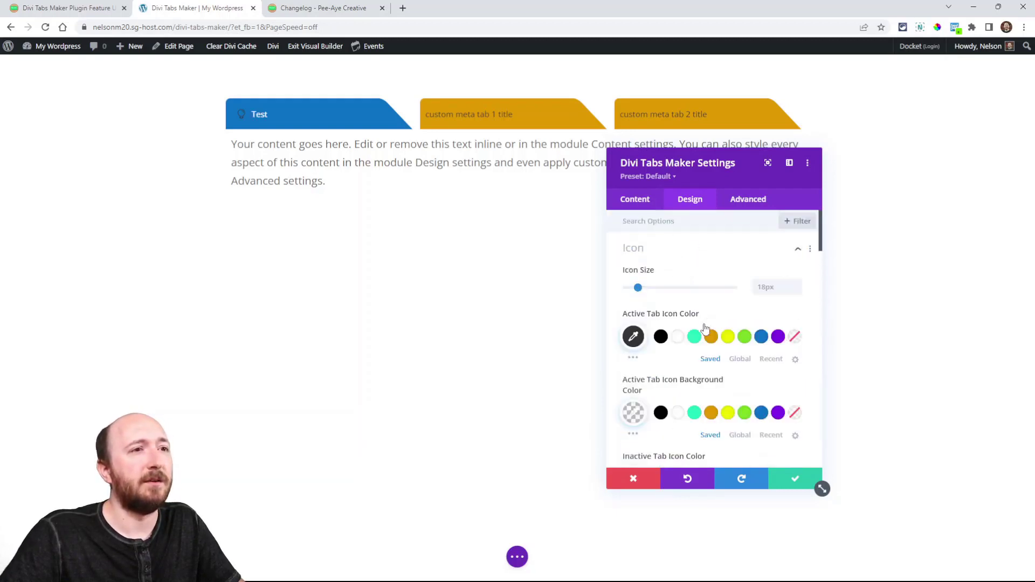
left_click(679, 338)
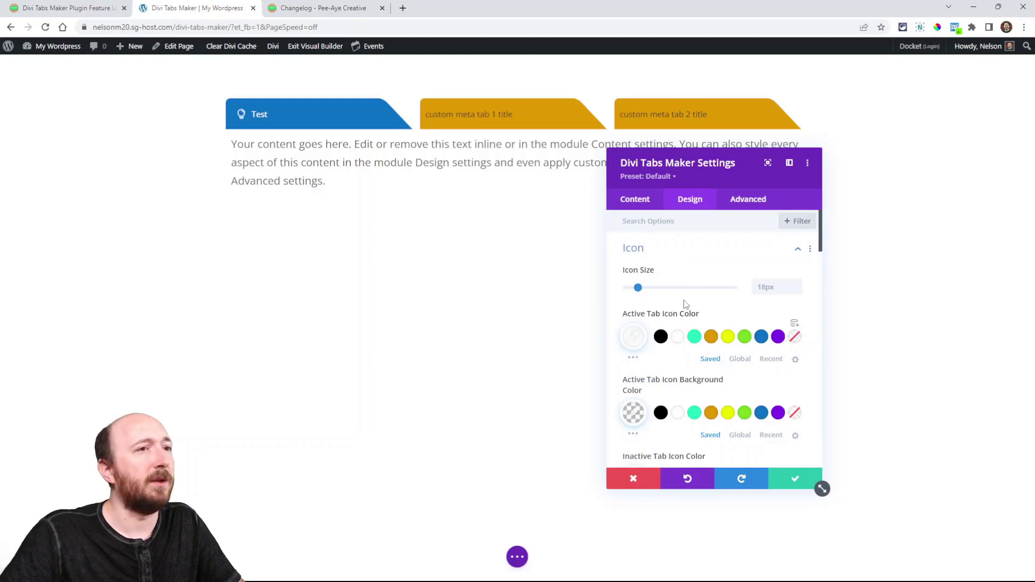
left_click(727, 336)
Compare left and center Active Tab Title Text Alignment, ending on center
scroll(700, 278, "down", 5)
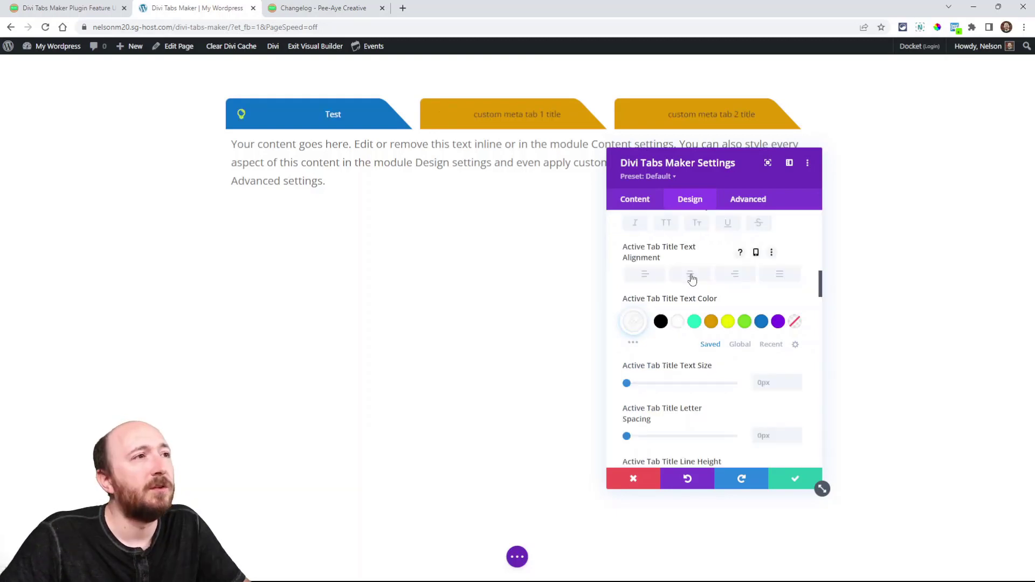
left_click(645, 276)
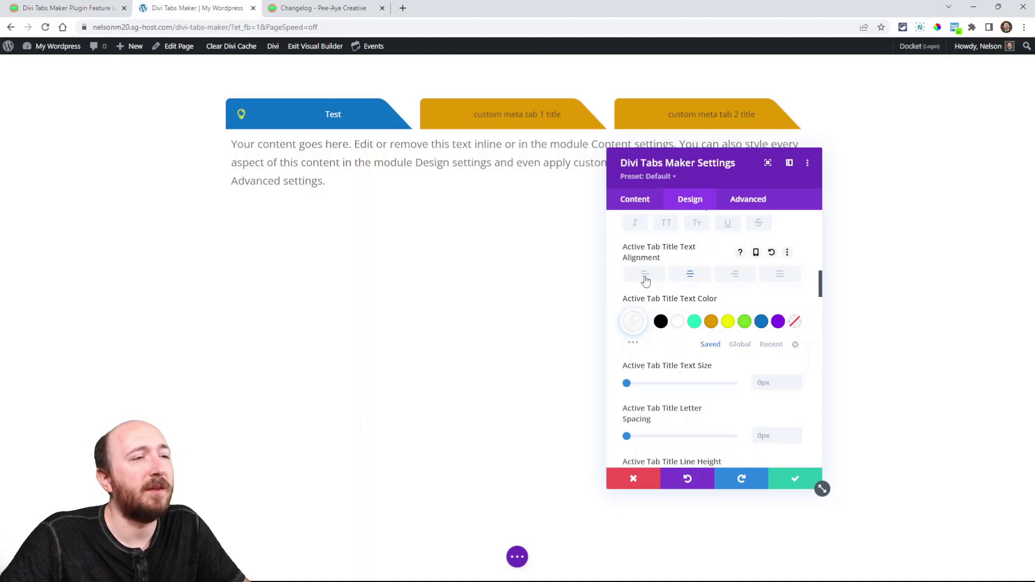
left_click(690, 275)
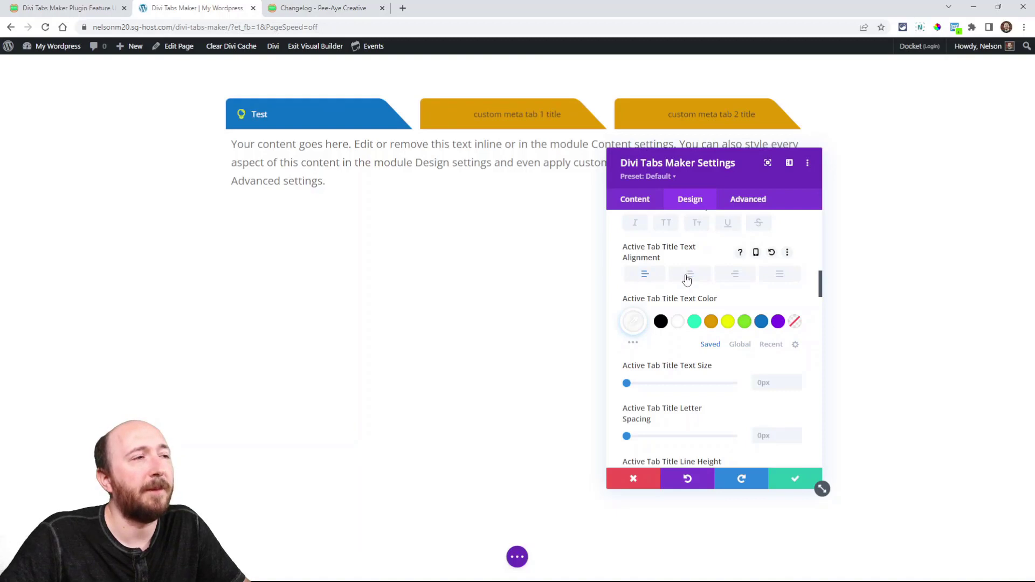
left_click(640, 280)
left_click(698, 279)
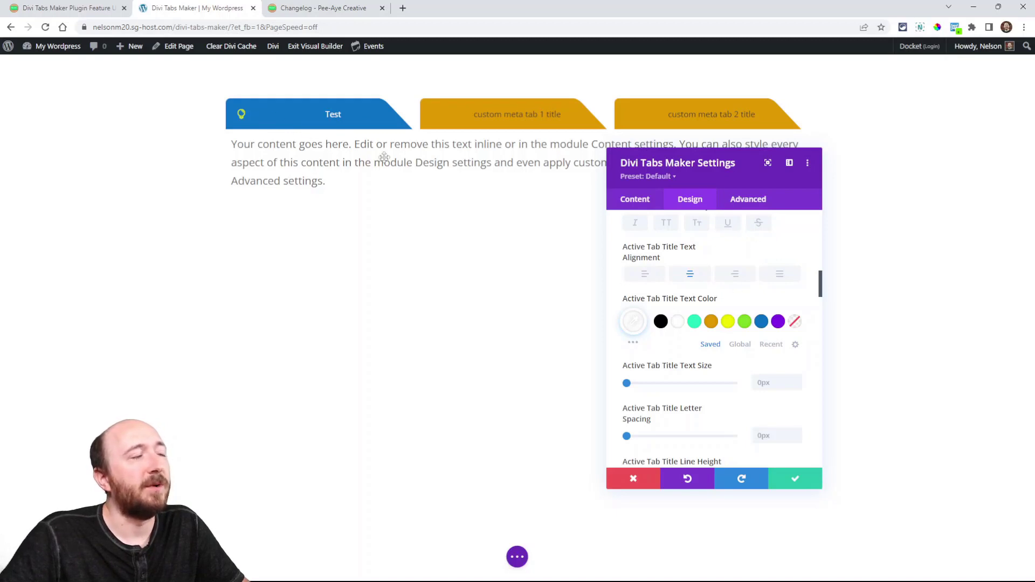
Enable Align Icon With Text in the module's icon design settings
scroll(681, 308, "up", 4)
scroll(681, 309, "up", 6)
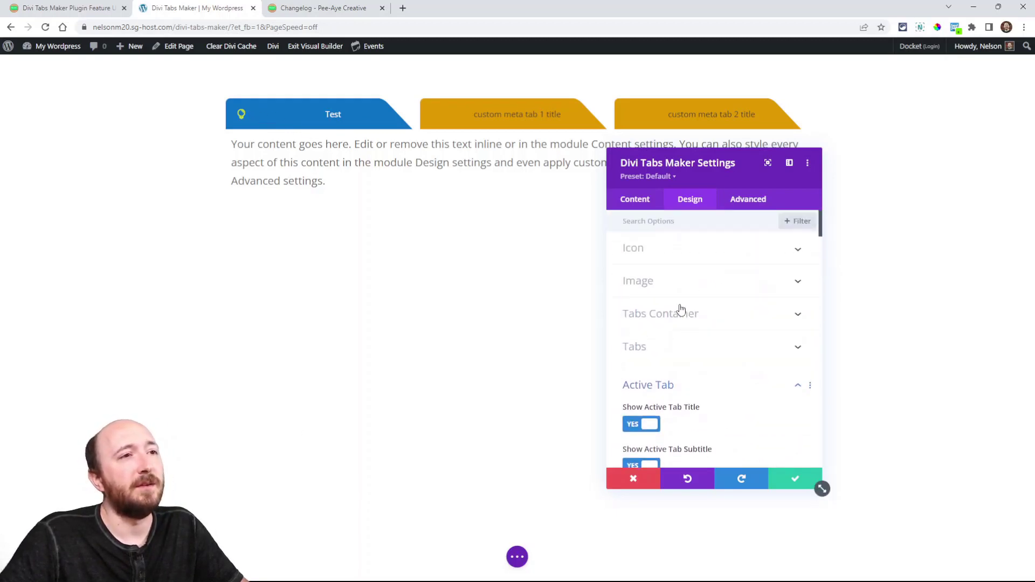
left_click(648, 257)
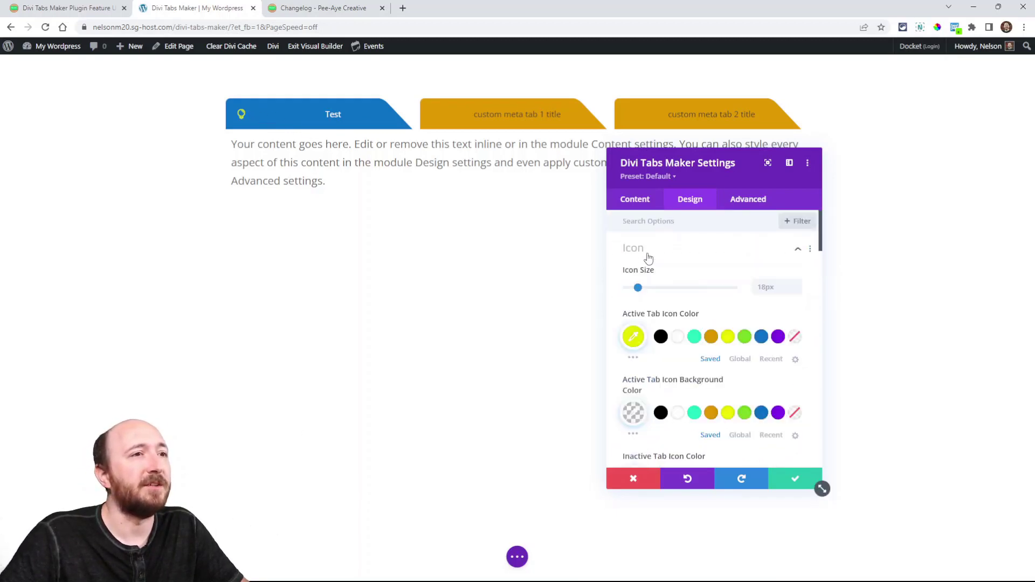
scroll(703, 323, "down", 2)
scroll(642, 262, "up", 2)
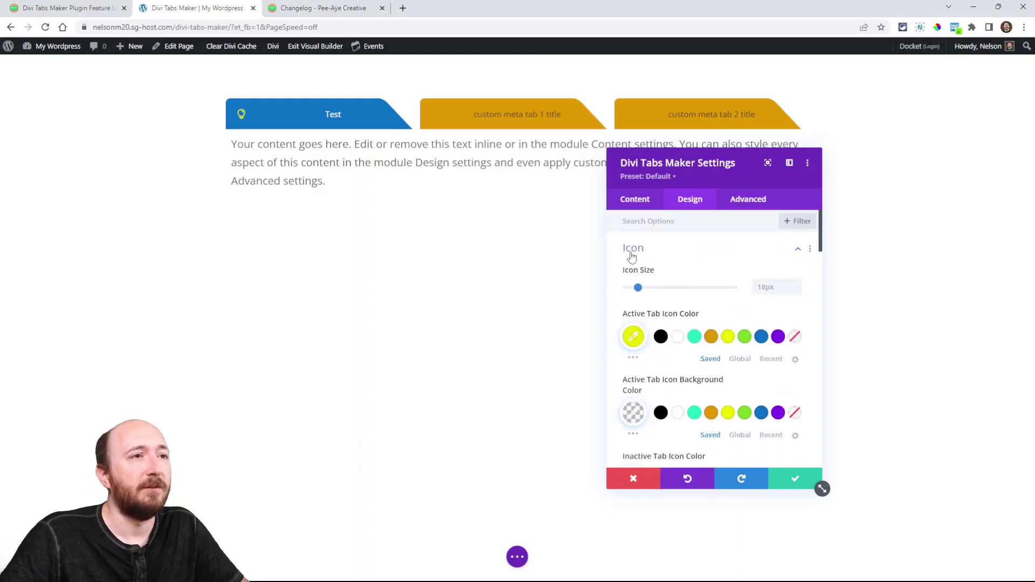
scroll(697, 295, "down", 2)
scroll(697, 295, "down", 4)
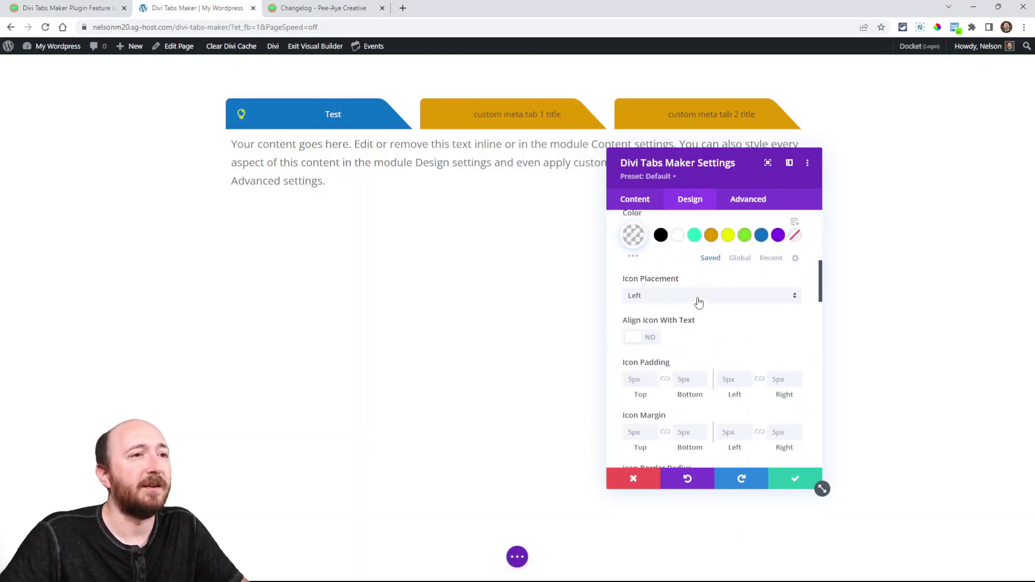
left_click(640, 334)
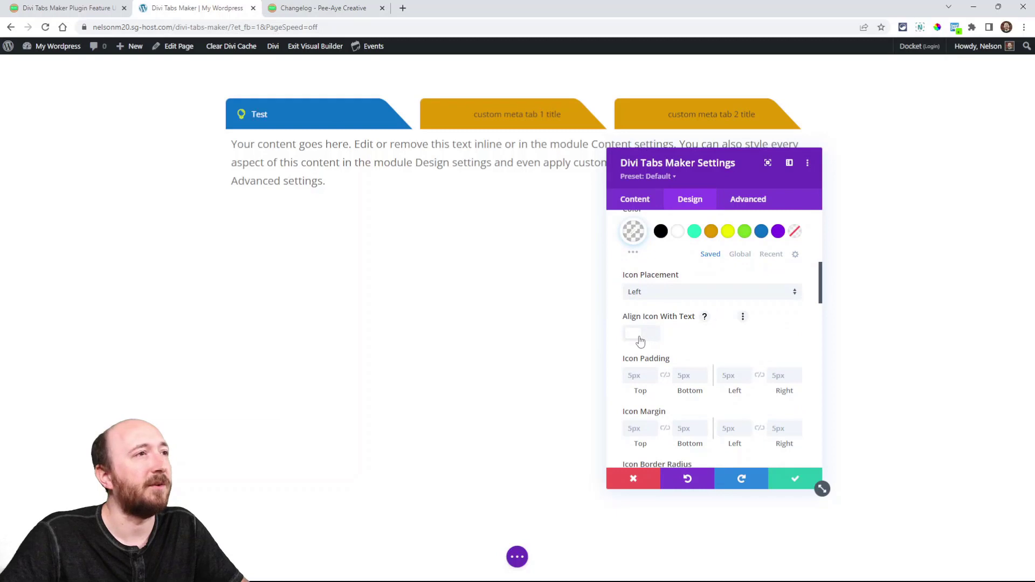
Set the Active Tab Title Text Alignment to center, try left, and return it to center
scroll(688, 329, "down", 3)
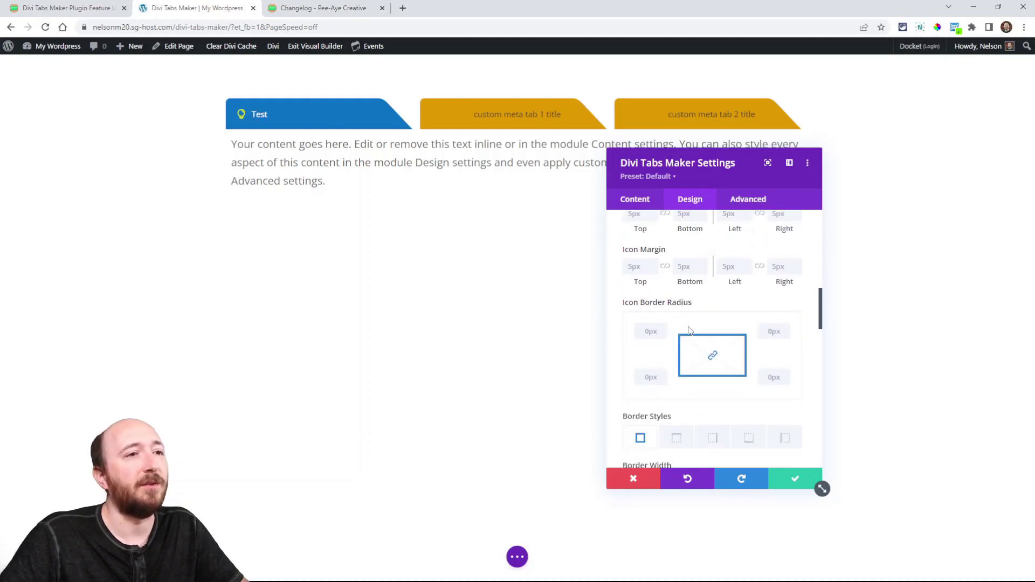
scroll(692, 294, "up", 6)
scroll(675, 303, "up", 3)
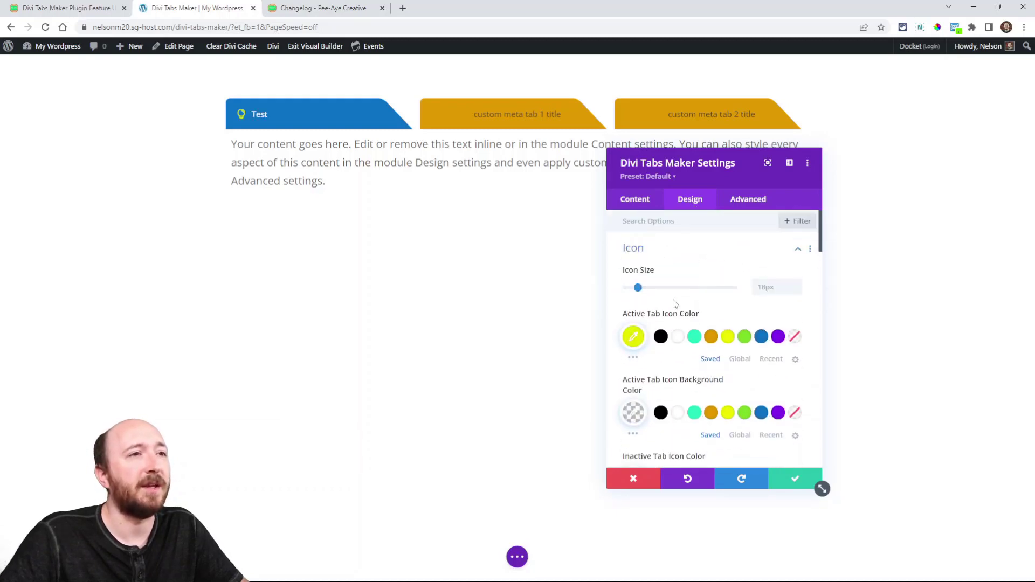
left_click(652, 254)
left_click(682, 377)
scroll(691, 278, "down", 10)
left_click(690, 275)
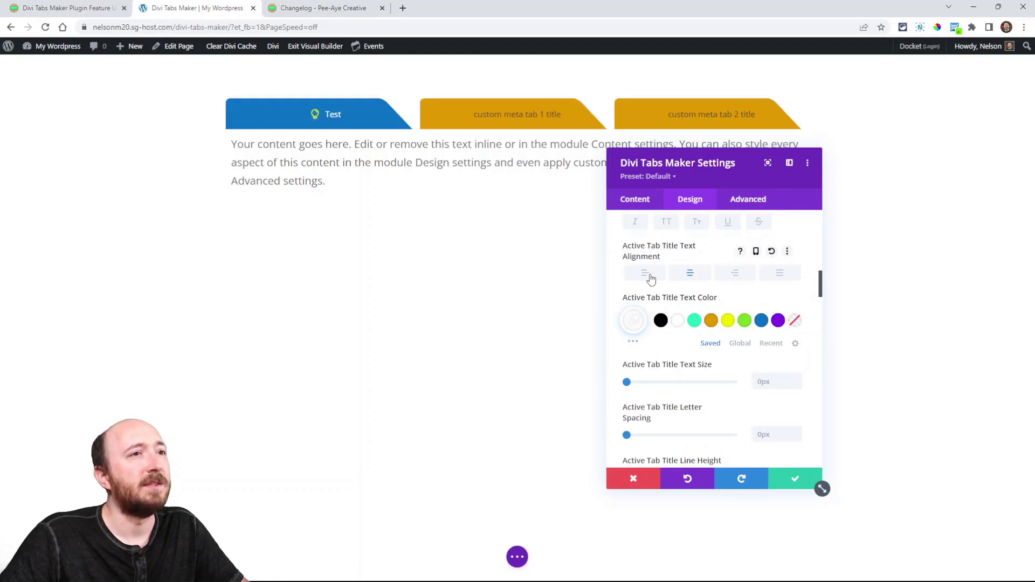
left_click(646, 276)
left_click(692, 276)
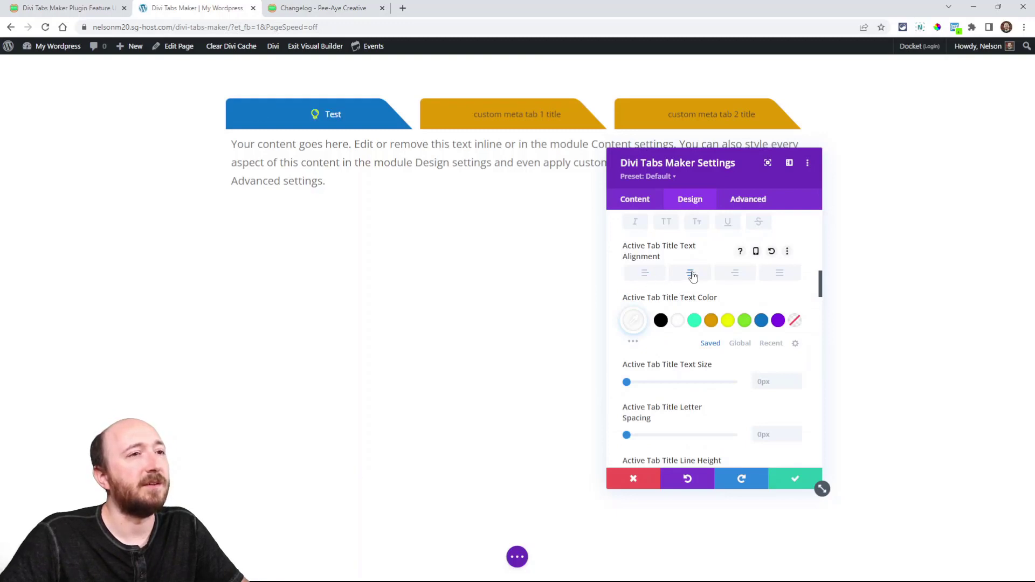
Try Image instead of Icon for the first tab's Select Icon Or Image option, and switch back to Icon
left_click(634, 200)
left_click(633, 260)
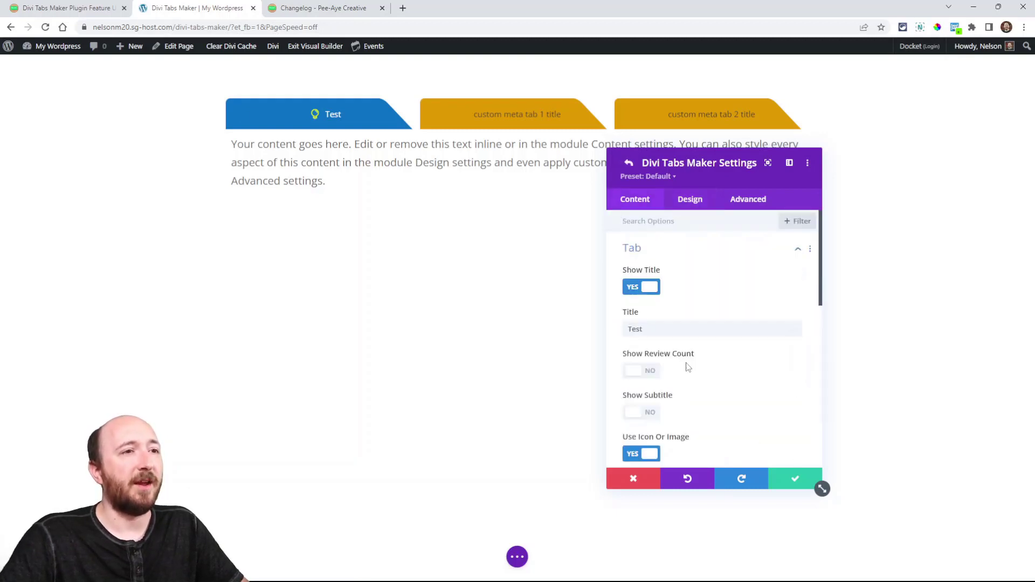
scroll(703, 371, "down", 5)
left_click(663, 288)
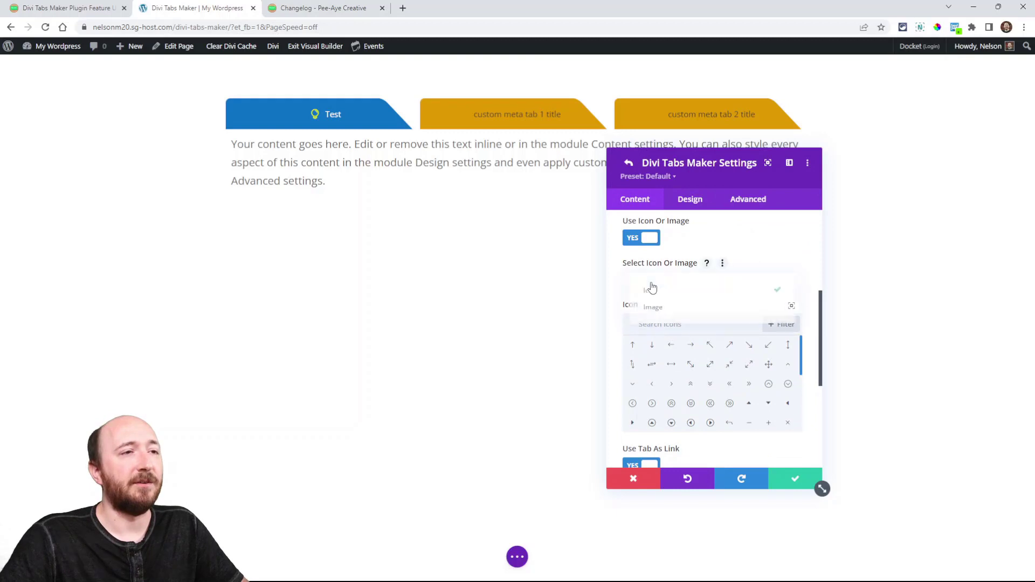
left_click(654, 308)
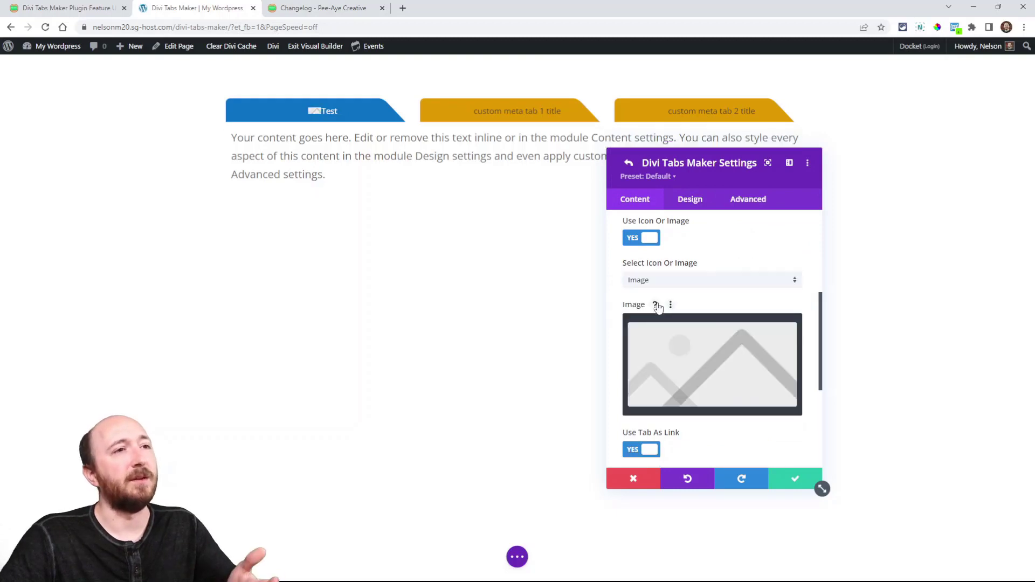
left_click(659, 284)
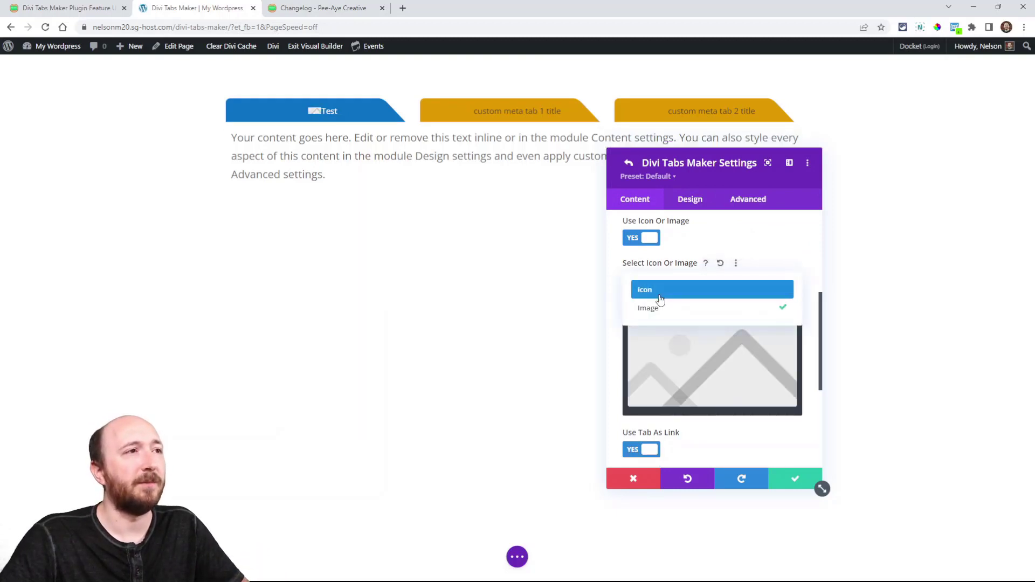
left_click(659, 295)
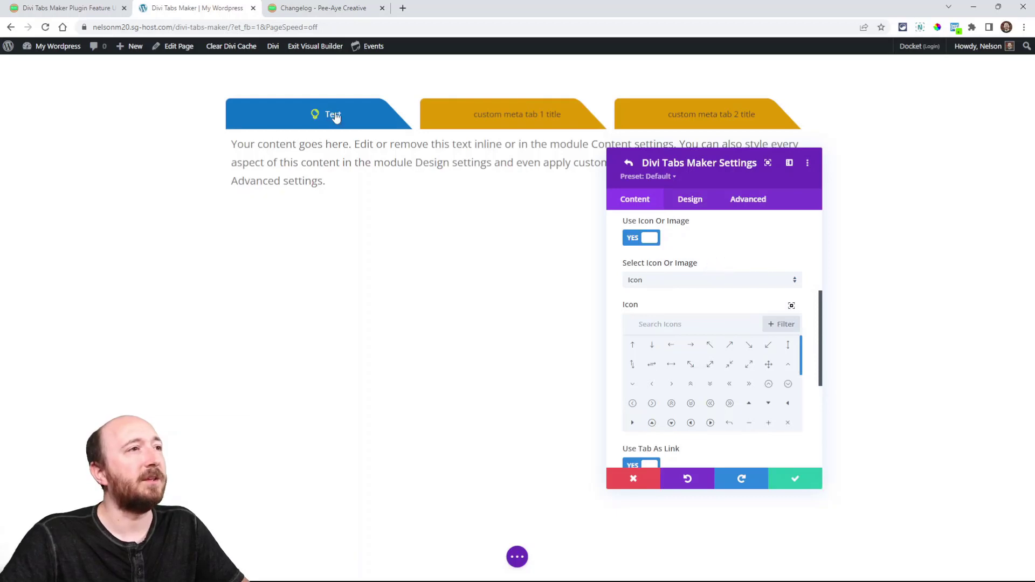
Read the Multiple Deeplinking On Same Page section of the plugin feature update post, and return to the Divi Tabs Maker page
left_click(84, 7)
scroll(430, 394, "down", 5)
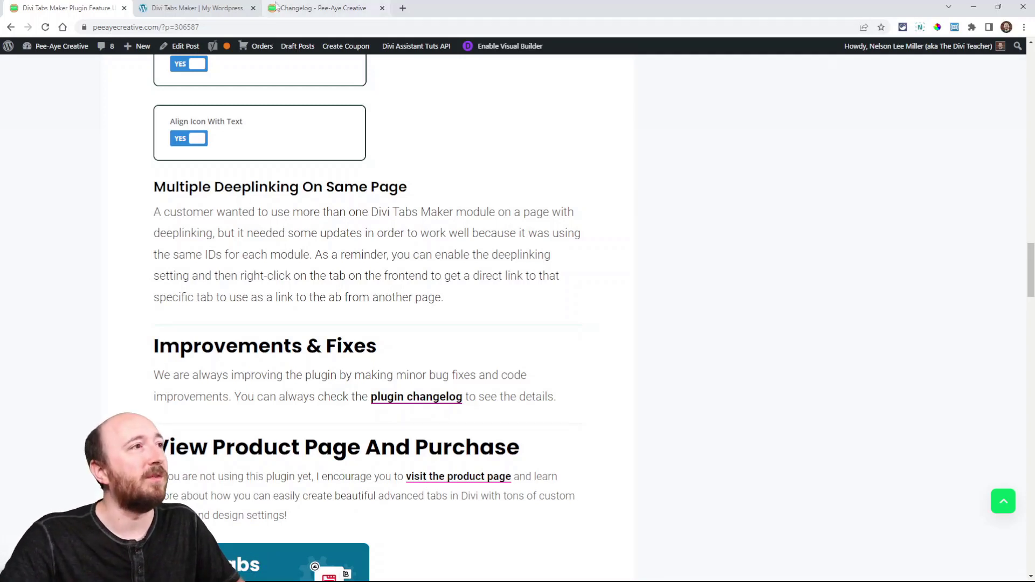
left_click(199, 7)
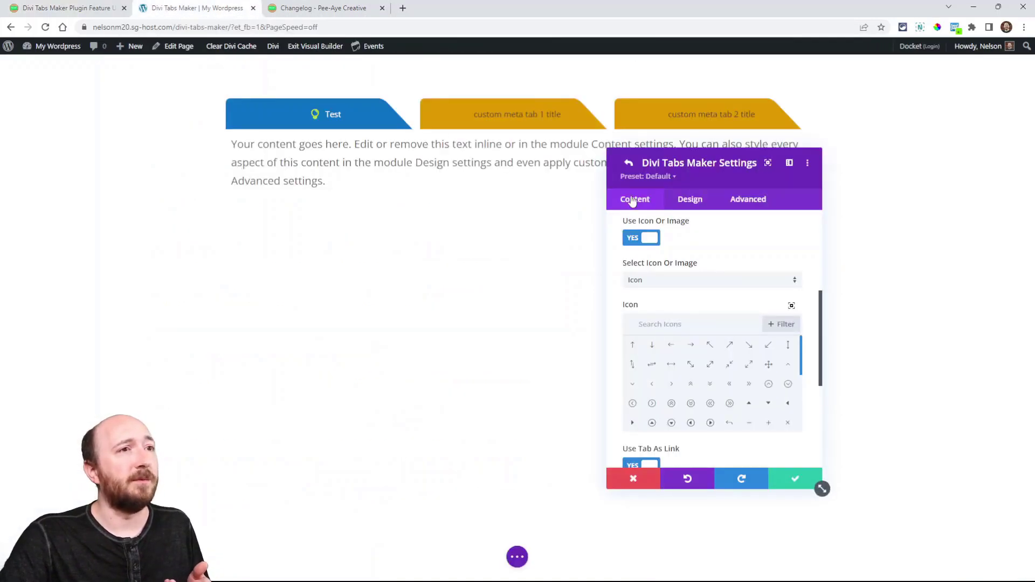
Show the Deeplinking option in the module's Tab Settings by turning it off and back on
left_click(629, 163)
left_click(664, 347)
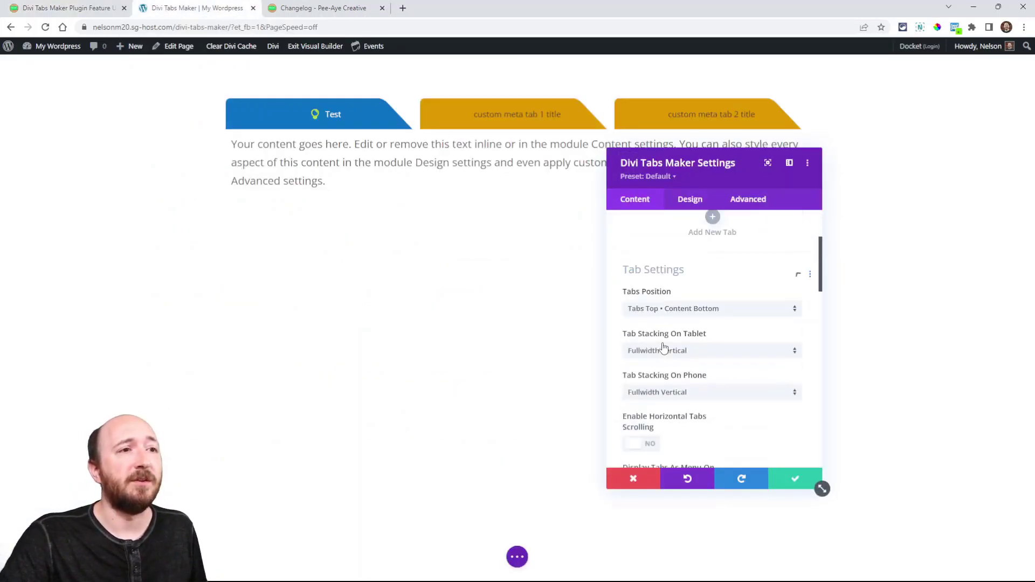
scroll(700, 361, "down", 5)
scroll(701, 334, "down", 10)
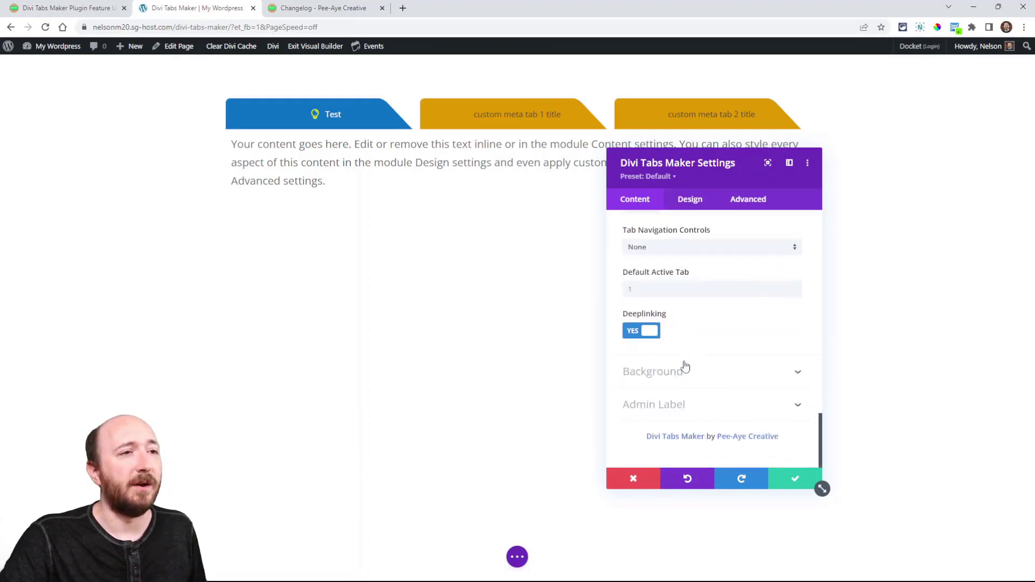
left_click(649, 333)
left_click(651, 335)
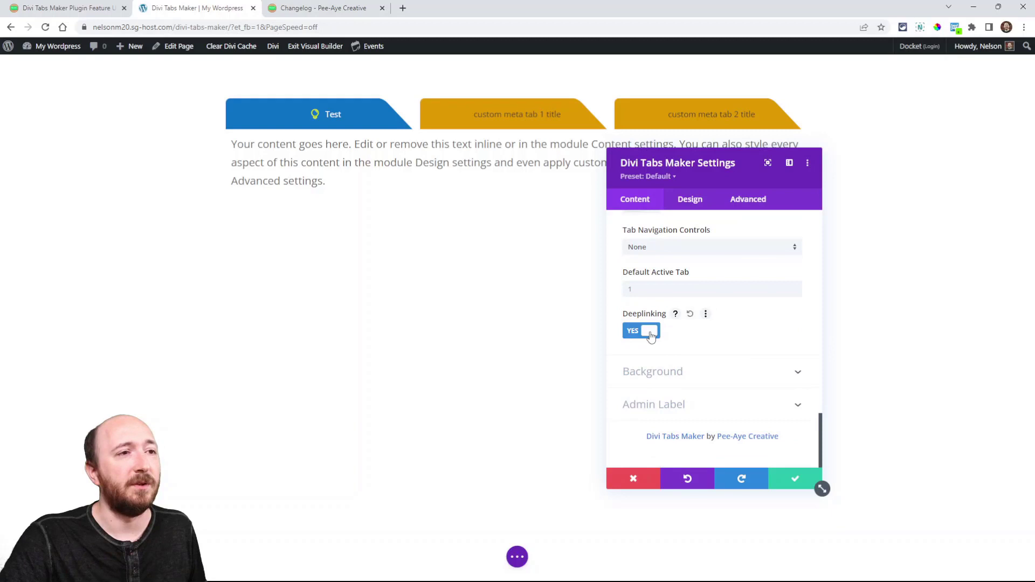
Accept the module settings, save the page and exit the visual builder
left_click(795, 478)
left_click(517, 557)
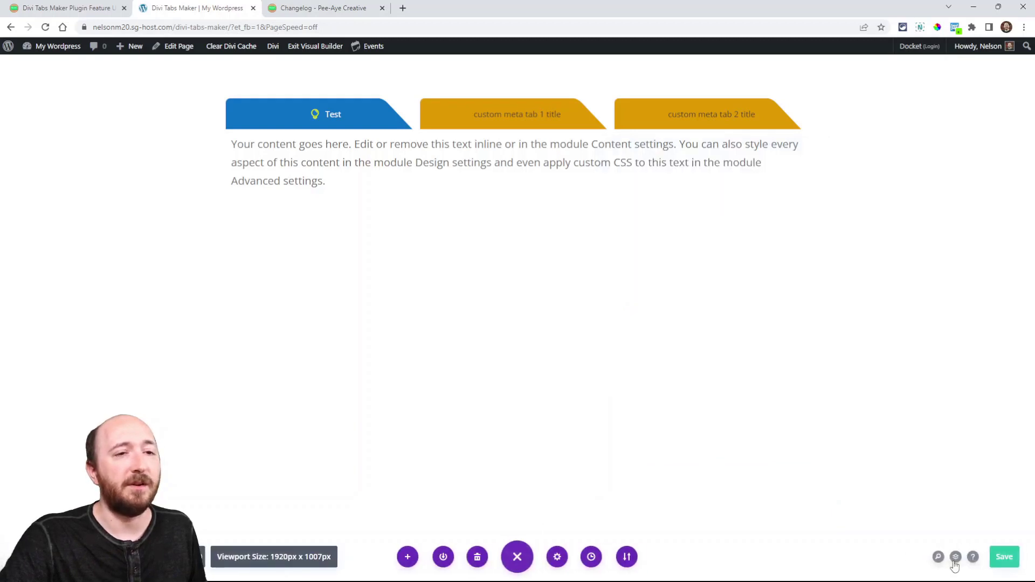
left_click(1004, 558)
left_click(316, 46)
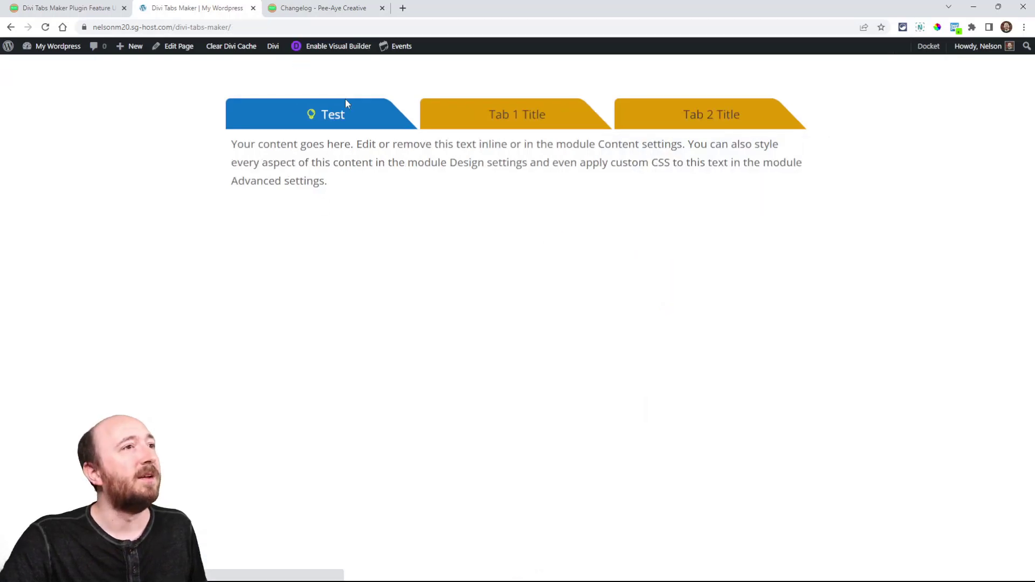
Open the copied link address of the Tab 1 Title tab in a new browser tab and highlight its #pac_dtm_child_1 ending
right_click(462, 113)
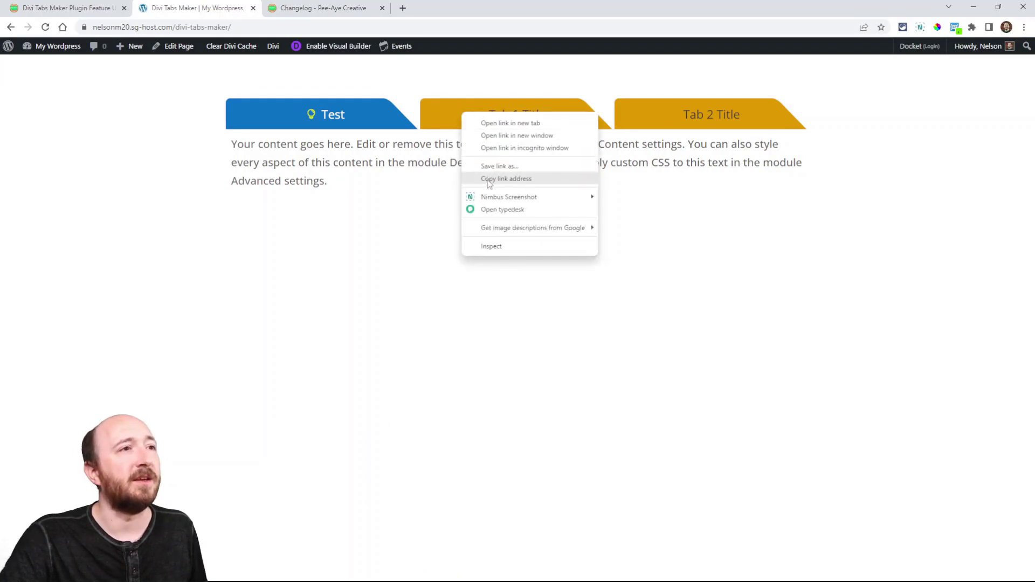
left_click(511, 180)
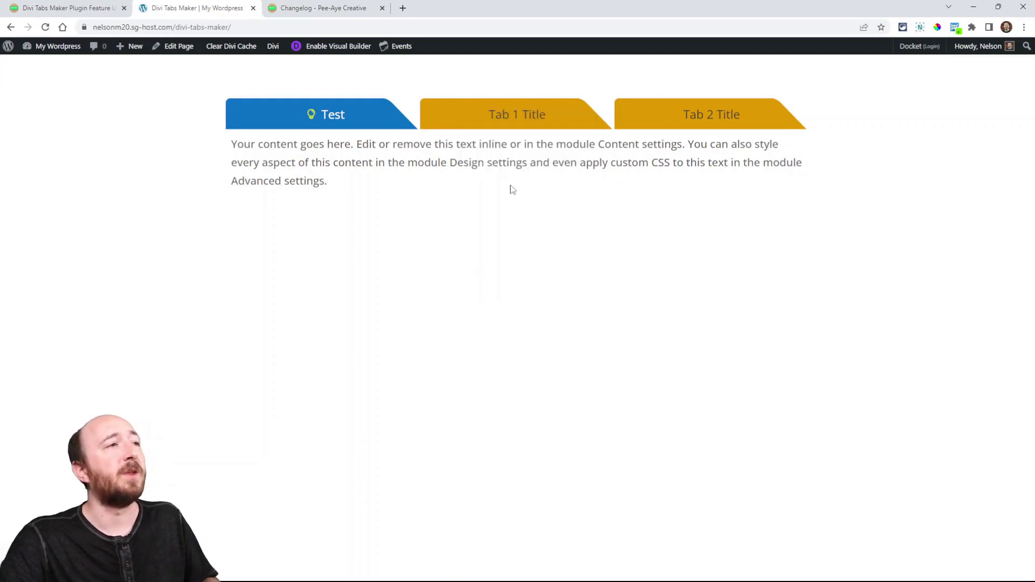
left_click(403, 8)
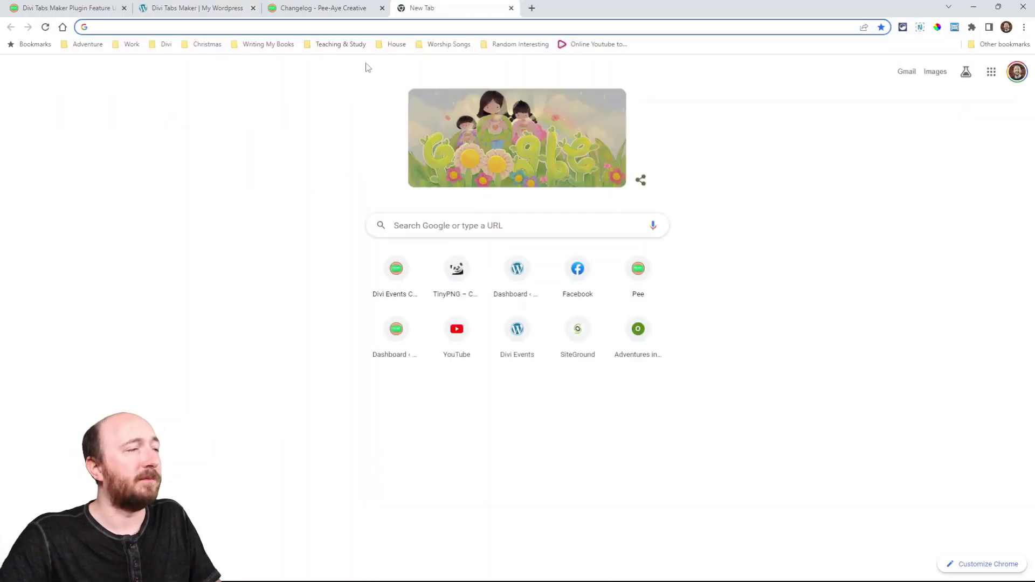
key("ctrl+v")
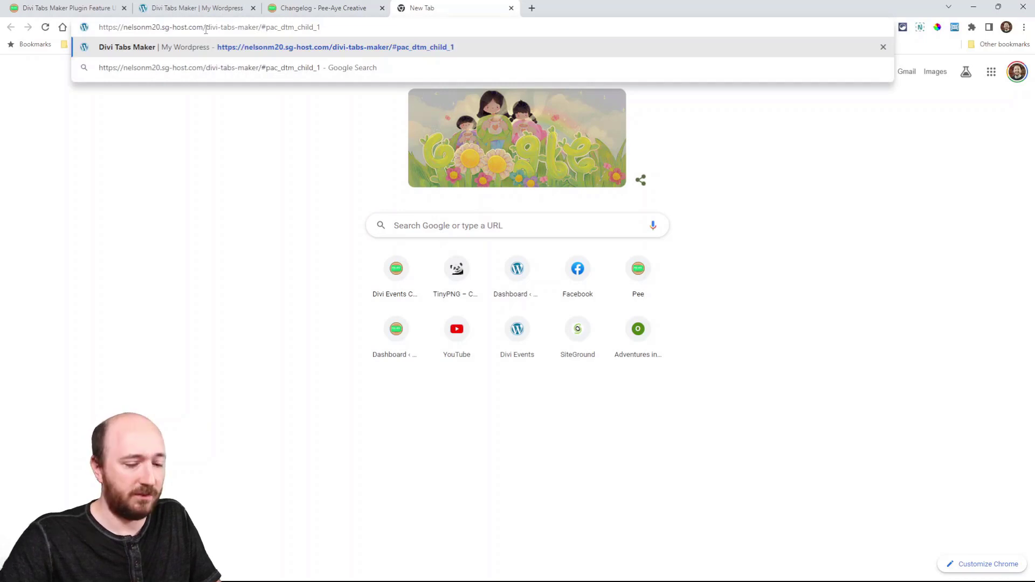
key("Return")
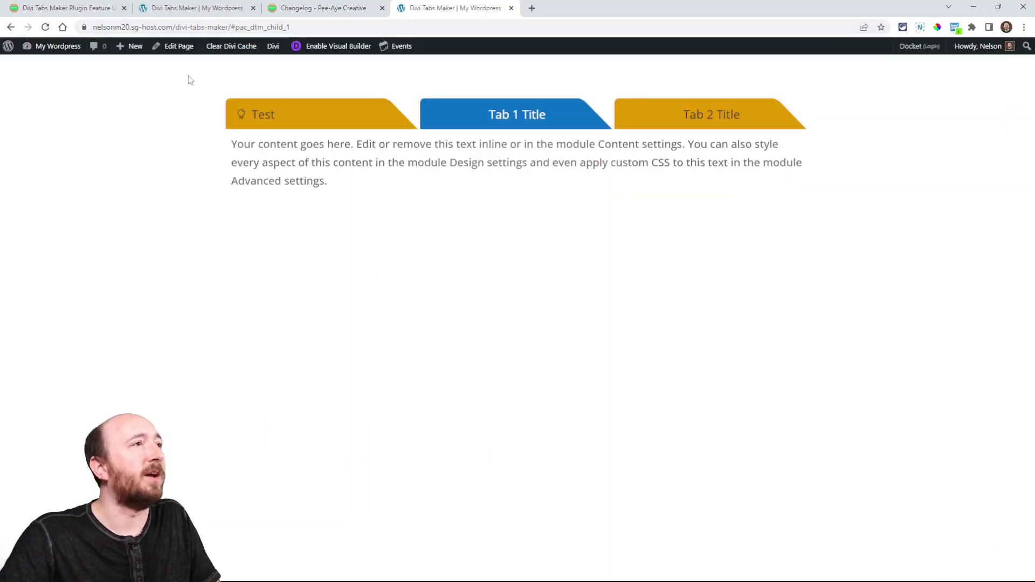
left_click_drag(232, 27, 295, 33)
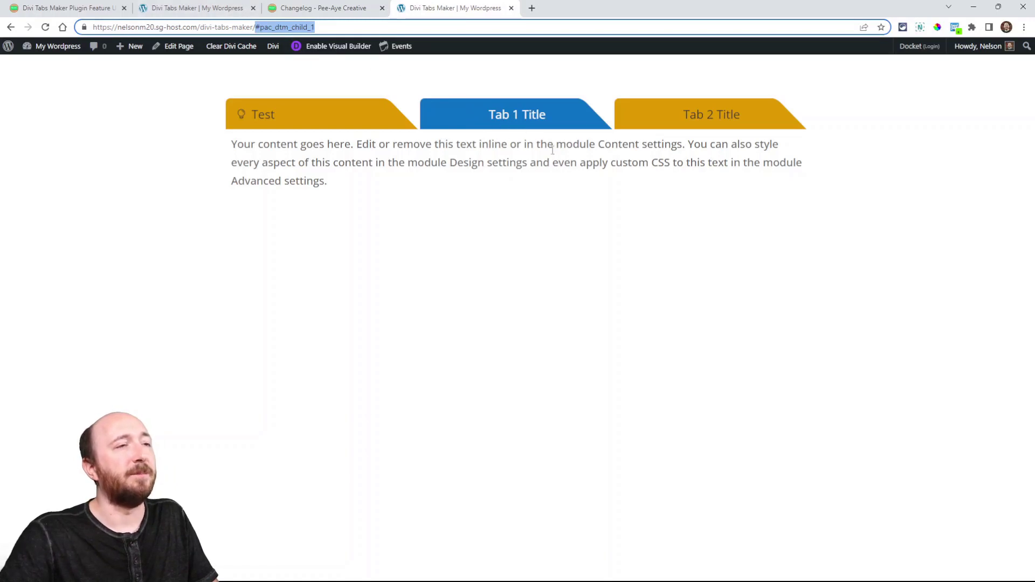
Copy the link address of the Tab 2 Title tab and switch to that tab on the page
right_click(651, 120)
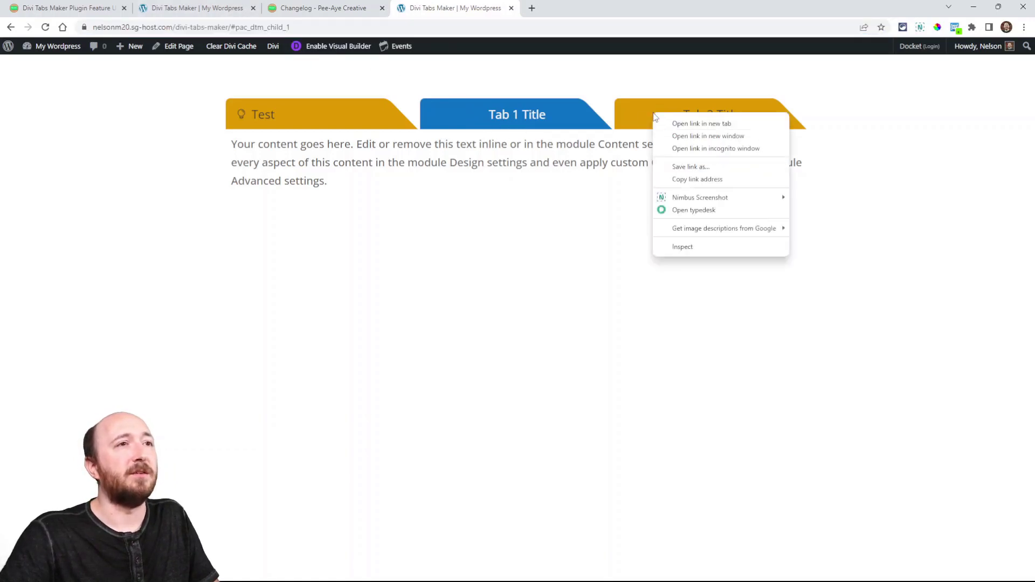
left_click(686, 182)
left_click(682, 125)
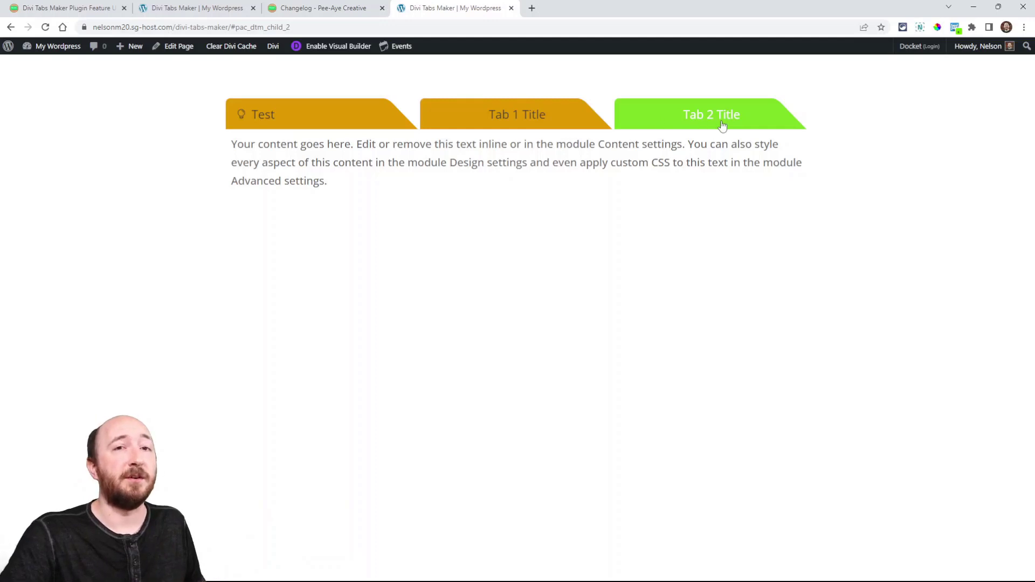
Highlight the tab's content text, follow the Test tab's custom link, and return to the deeplinked Divi Tabs Maker page
triple_click(406, 163)
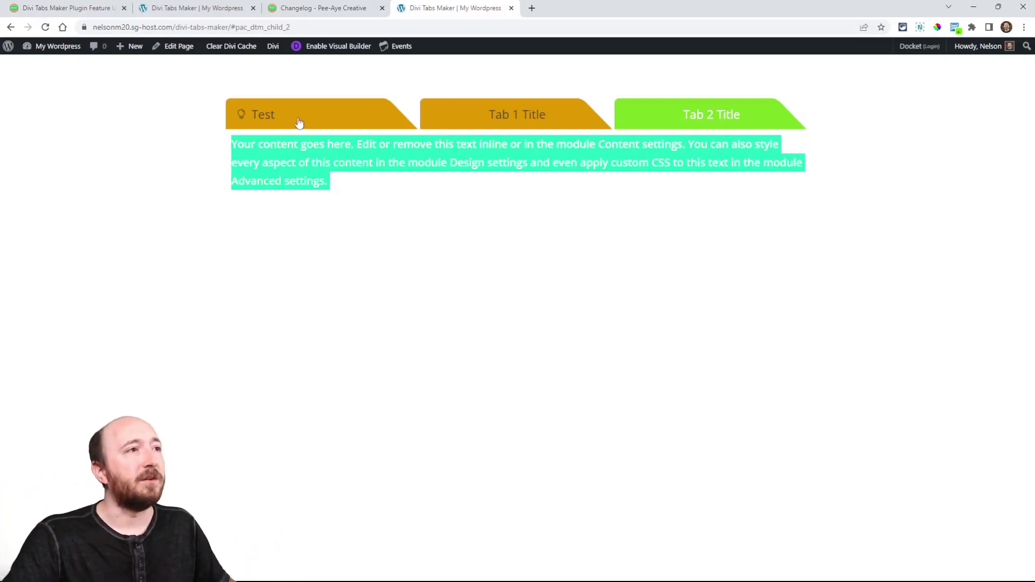
left_click(259, 118)
left_click(456, 8)
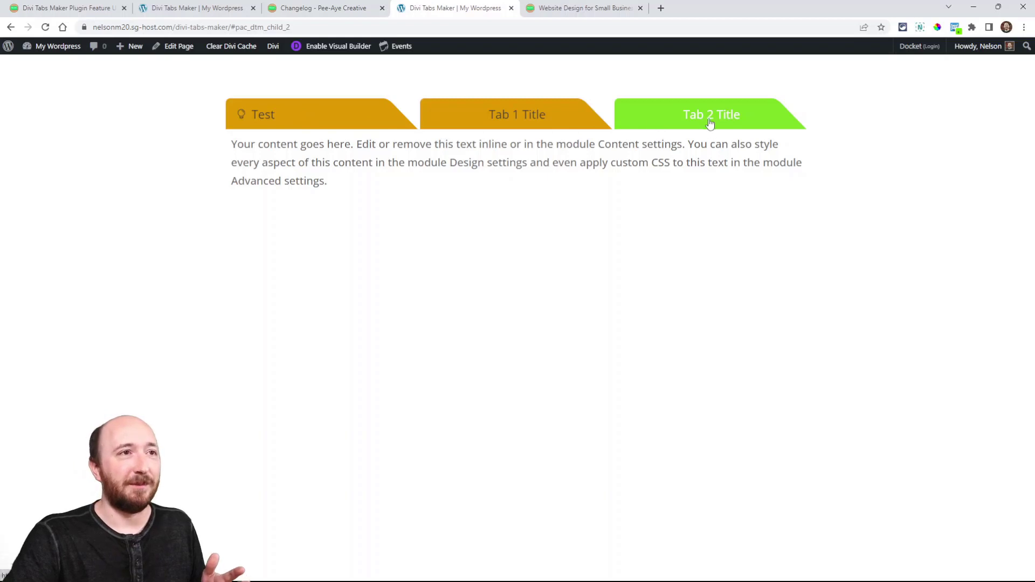
Review the version 2.3 changelog entries for Divi Tabs Maker and return to the plugin feature update post
left_click(65, 7)
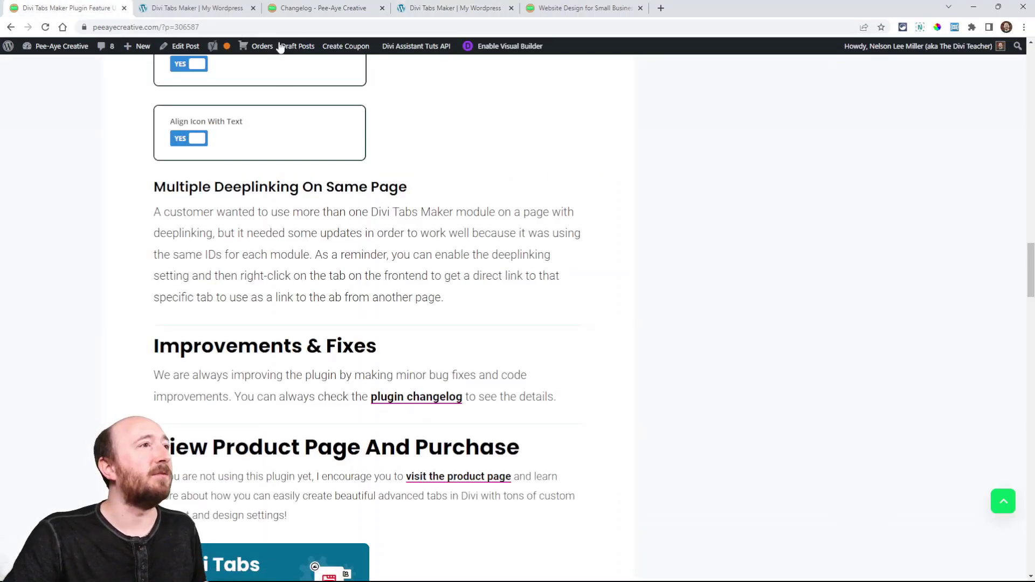
left_click(318, 8)
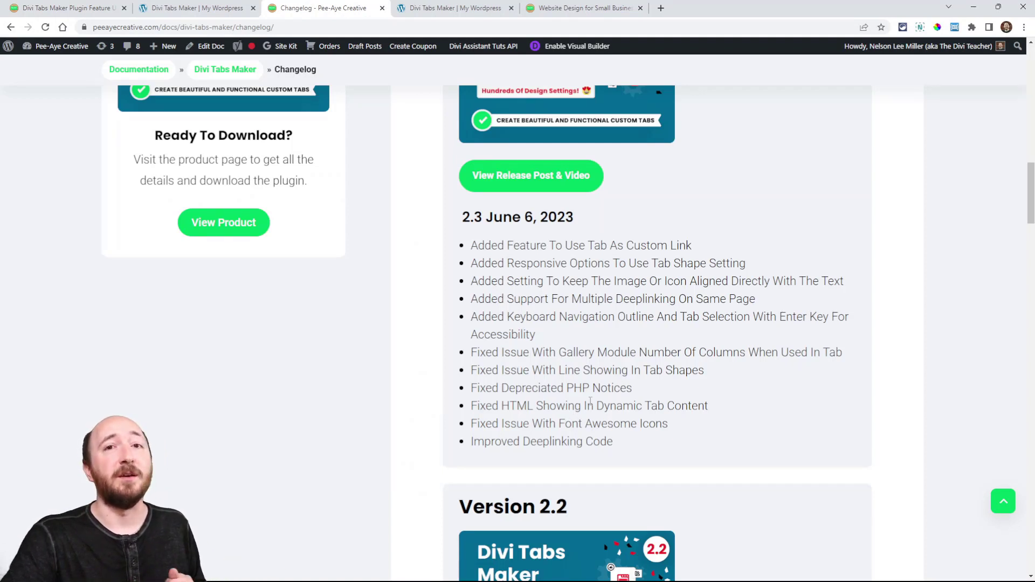
left_click(63, 3)
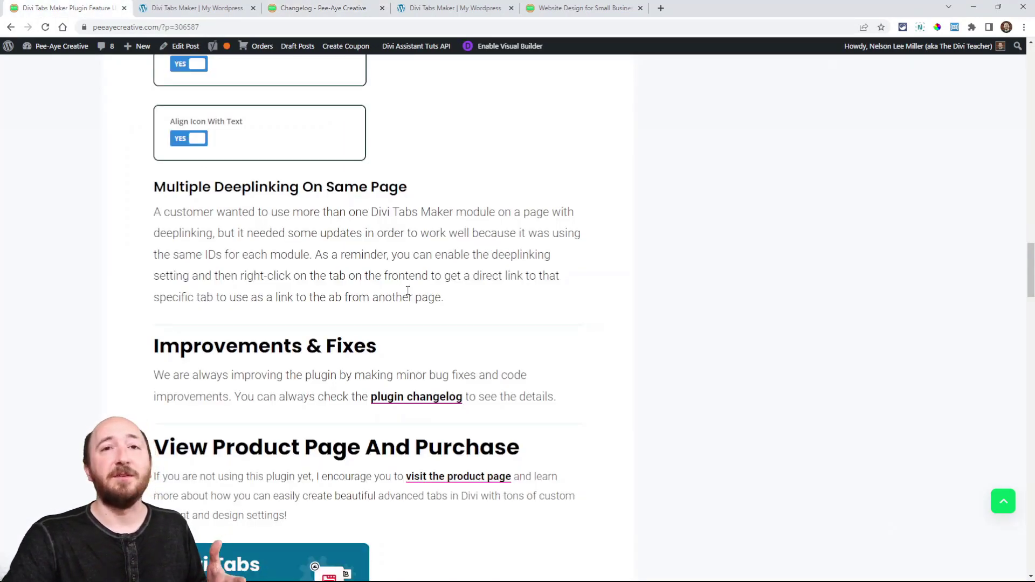